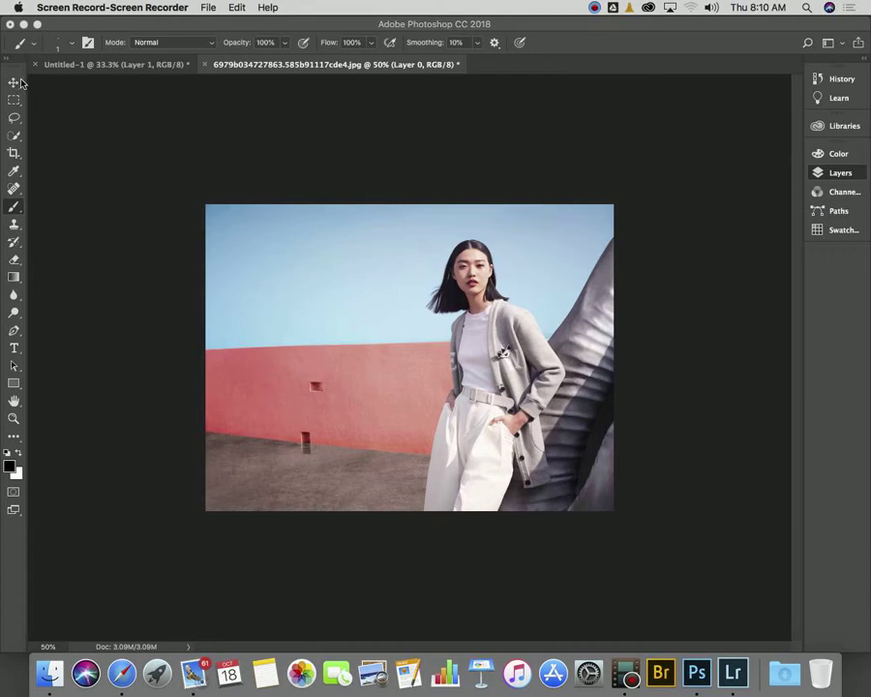
Pick the Quick Selection tool from the toolbar
left_click(15, 136)
left_click(14, 136)
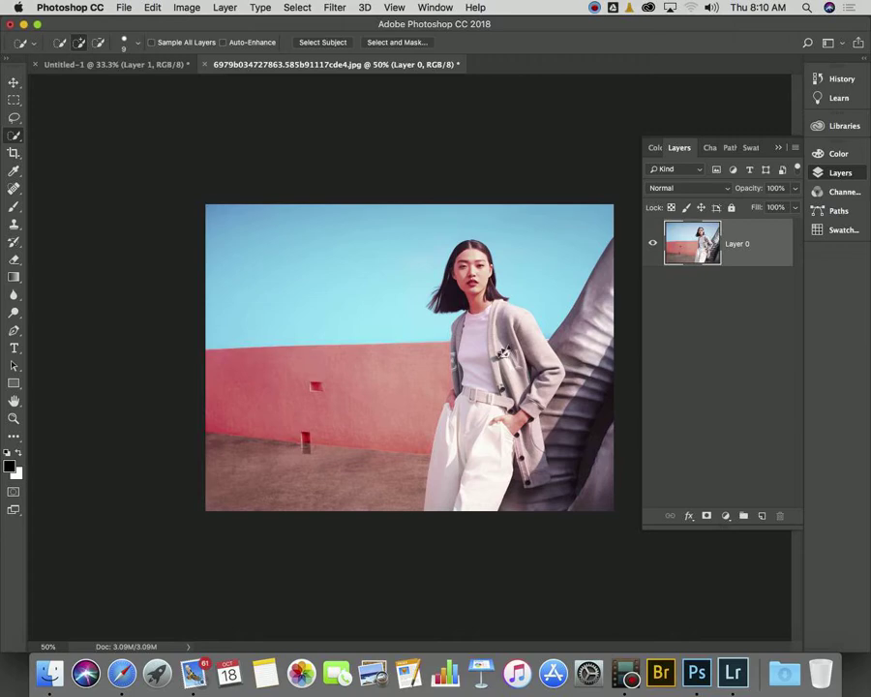
Zoom to 200% on the woman's face and set the Quick Selection brush to 30 px
key("super+plus")
key("super+plus")
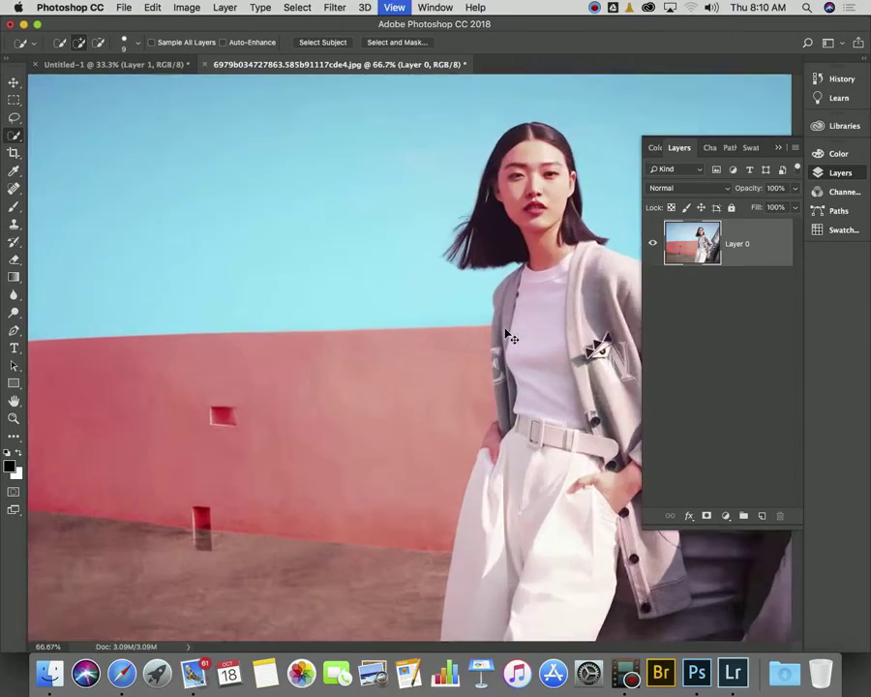
key("super+plus")
mouse_move(473, 281)
left_mouse_down()
mouse_move(249, 417)
mouse_move(207, 536)
left_mouse_up()
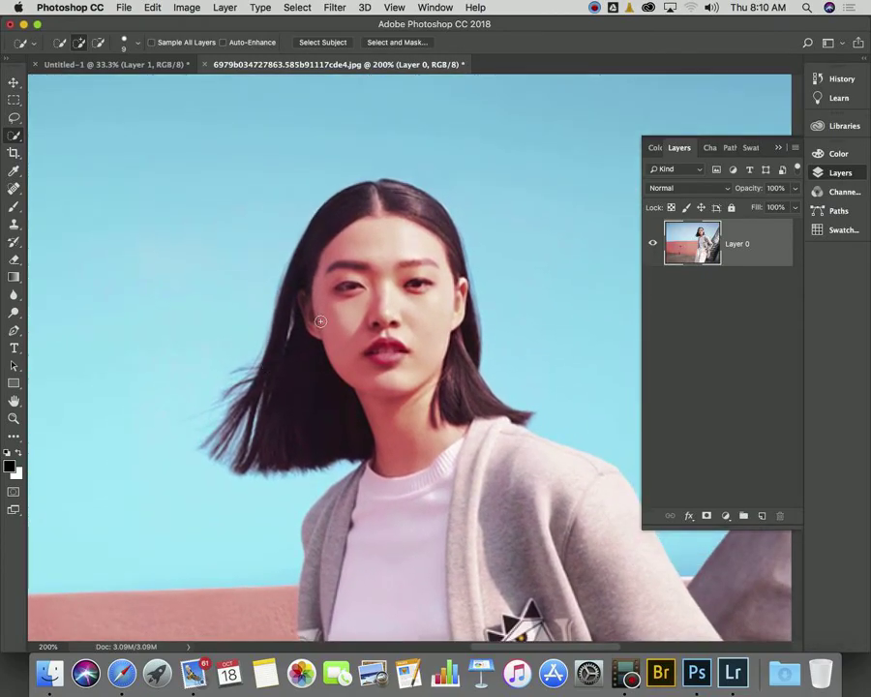
key("bracketright")
key("bracketright")
key("bracketright")
key("bracketleft")
key("bracketright")
key("bracketleft")
key("q")
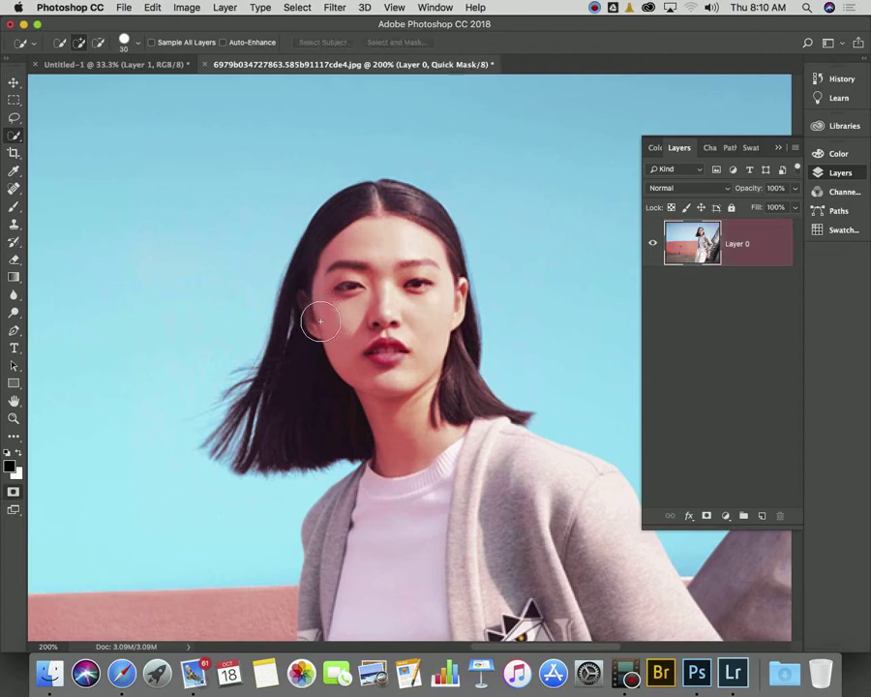
key("q")
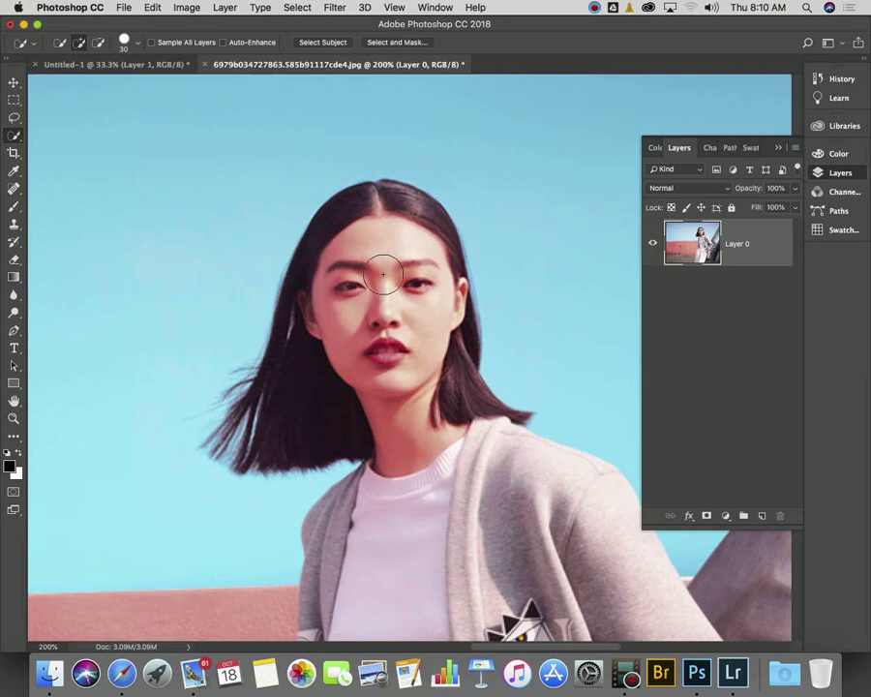
Paint over the woman's face to select it, then zoom in on her hair
key("super+minus")
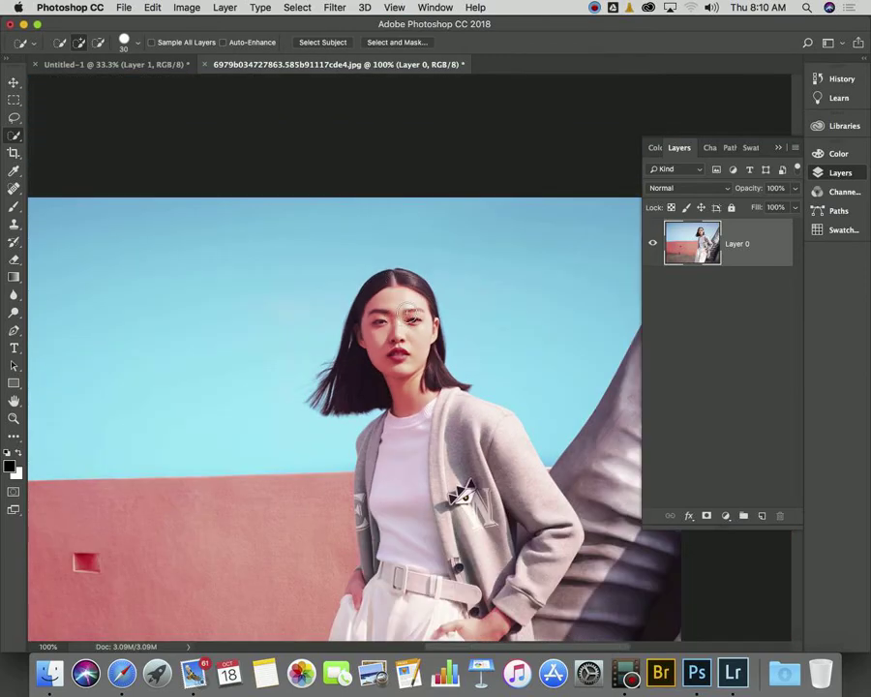
mouse_move(410, 315)
left_mouse_down()
mouse_move(392, 302)
mouse_move(423, 385)
mouse_move(383, 375)
mouse_move(220, 439)
left_mouse_up()
key("super+plus")
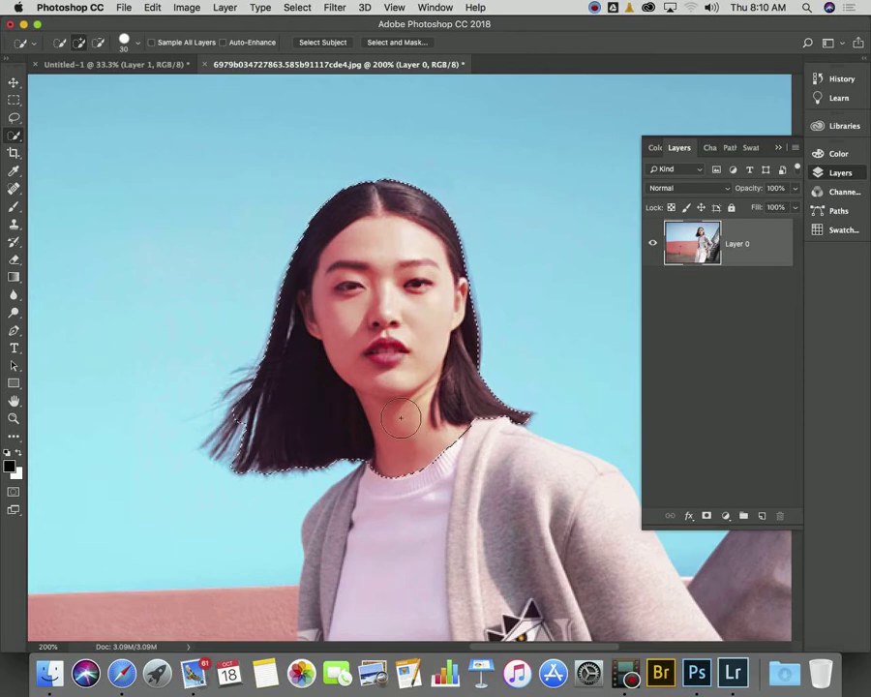
Add the shirt and both sides of the cardigan front to the selection
key("super+minus")
mouse_move(399, 418)
left_mouse_down()
mouse_move(391, 456)
mouse_move(474, 464)
left_mouse_up()
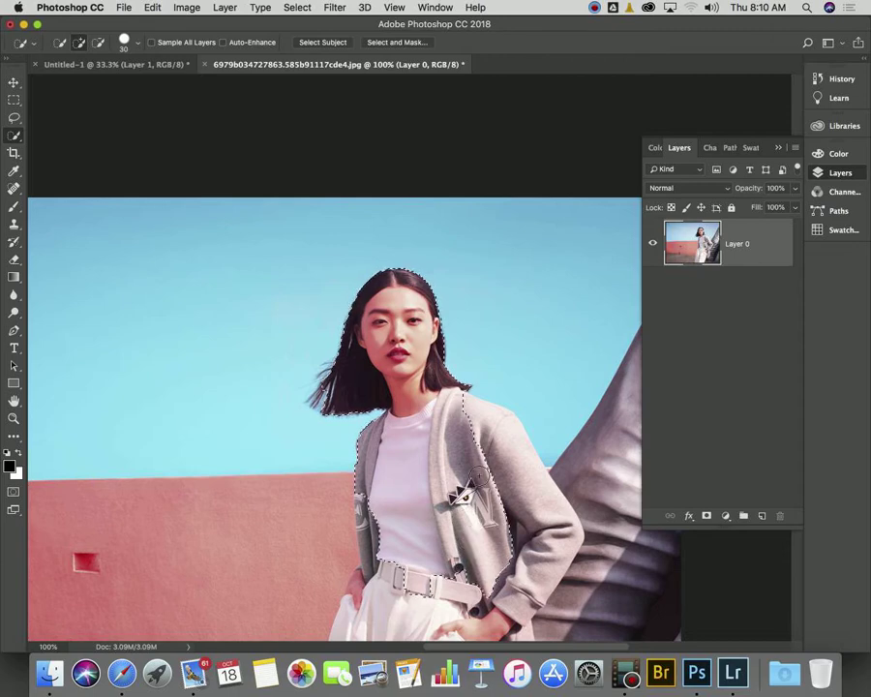
left_click_drag(473, 422, 502, 454)
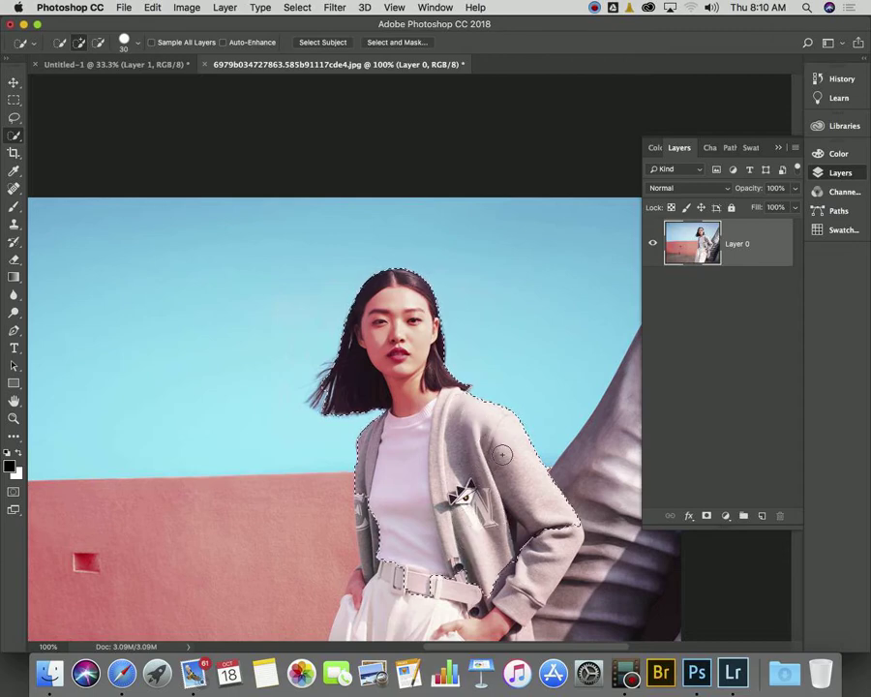
Add the sleeve cuff, wrist and lower cardigan to the selection
scroll(510, 484, "down", 3)
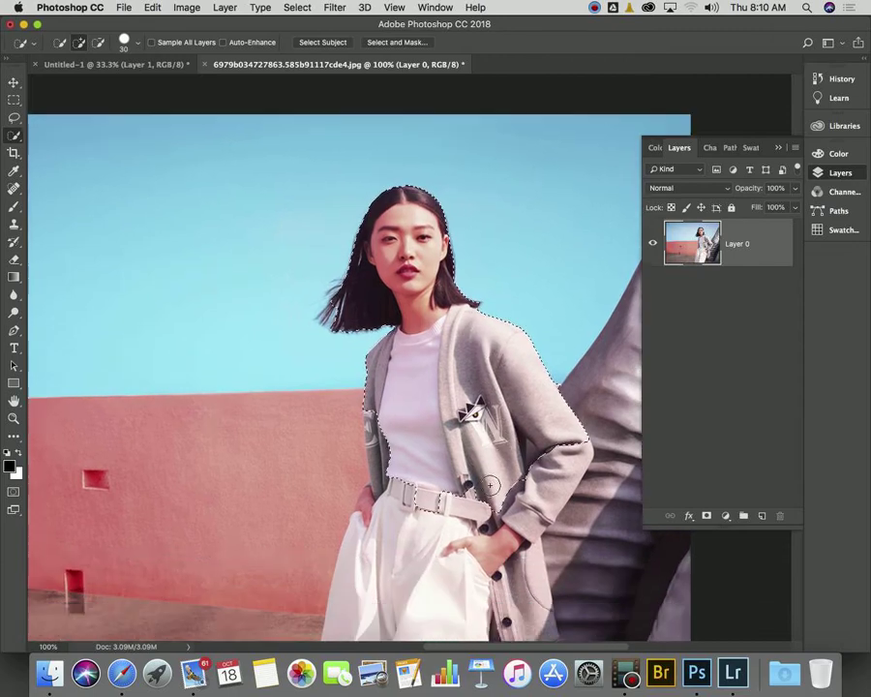
scroll(494, 484, "down", 3)
scroll(490, 485, "left", 3)
scroll(490, 485, "up", 1)
scroll(490, 485, "right", 5)
scroll(484, 406, "right", 1)
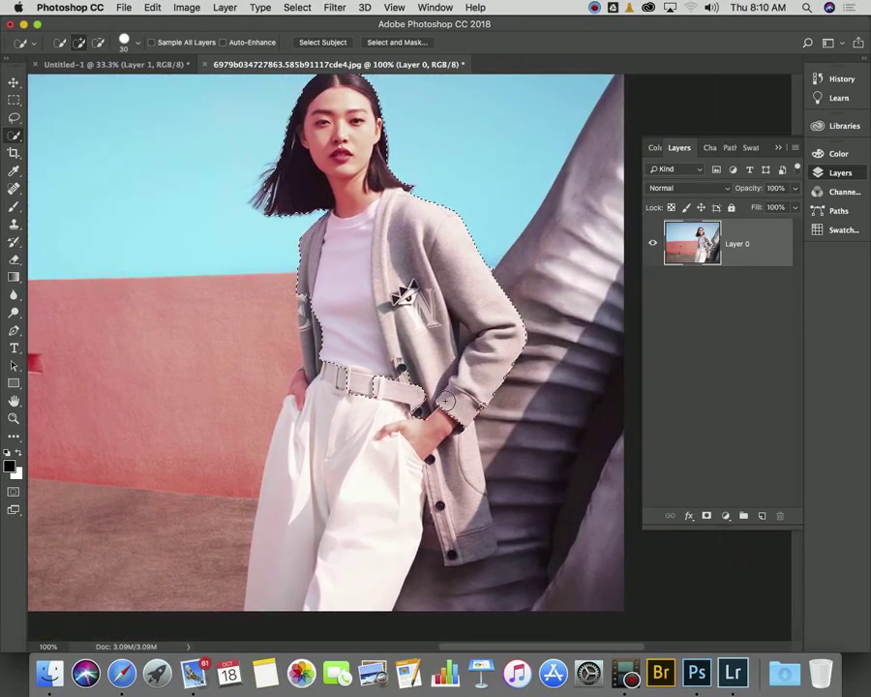
mouse_move(462, 398)
left_mouse_down()
mouse_move(433, 418)
mouse_move(364, 379)
mouse_move(303, 387)
mouse_move(297, 412)
left_mouse_up()
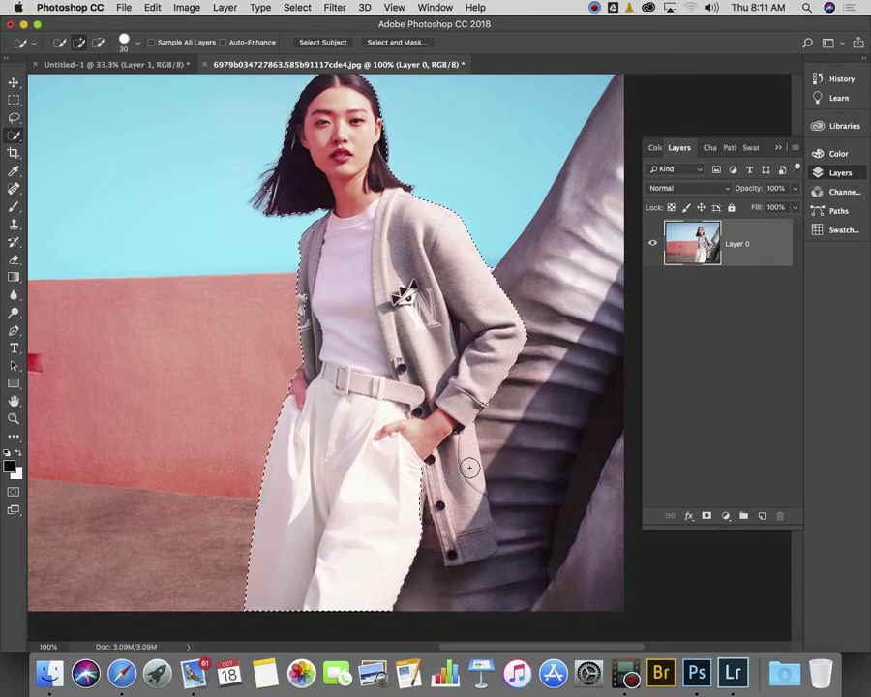
mouse_move(441, 468)
left_mouse_down()
mouse_move(448, 458)
mouse_move(471, 521)
mouse_move(534, 545)
left_mouse_up()
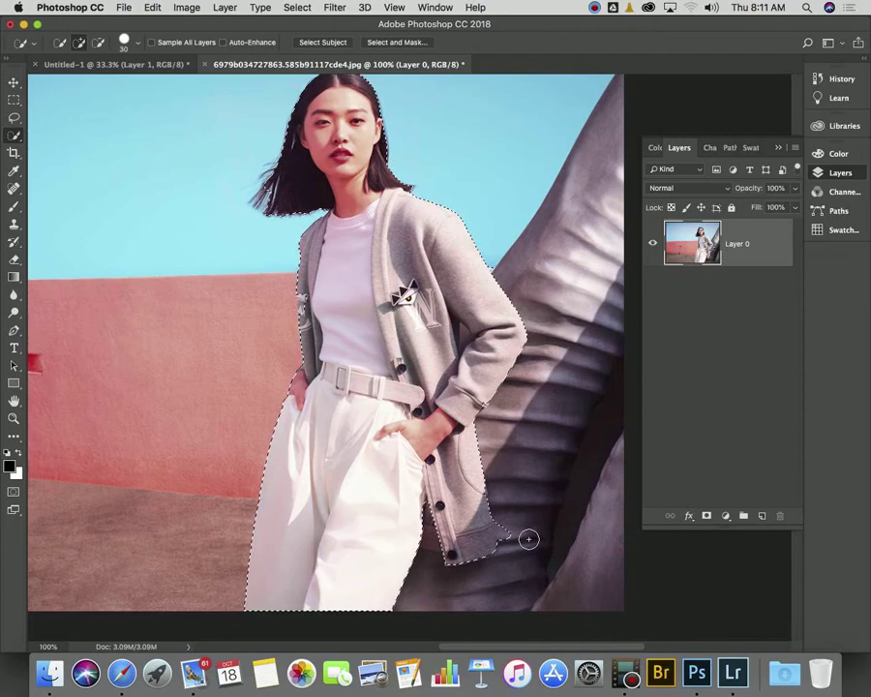
Zoom to 500% and reshape the selection around the cardigan hem notch
key("super+equal")
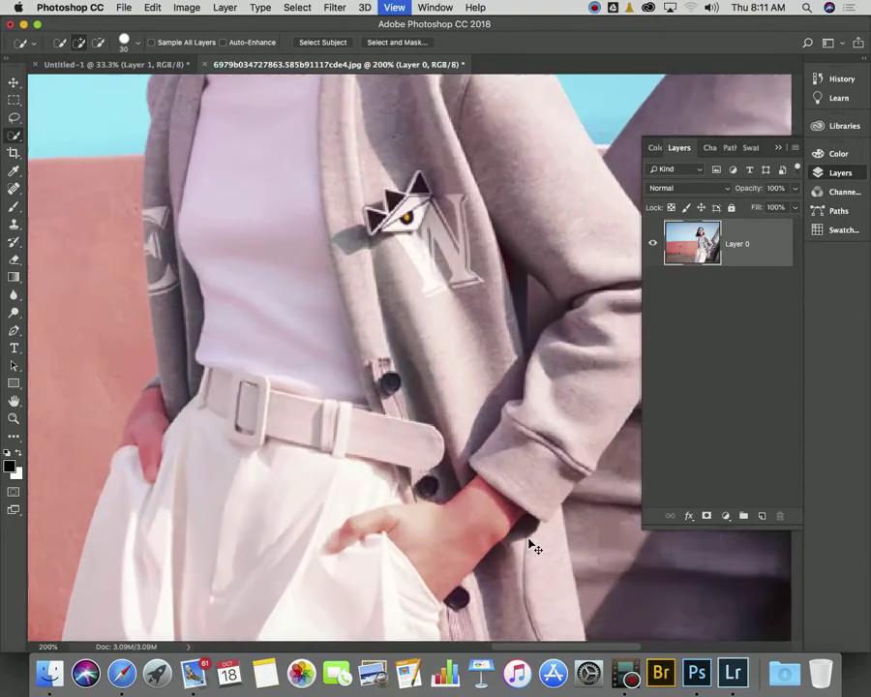
key("super+equal")
key("super+equal")
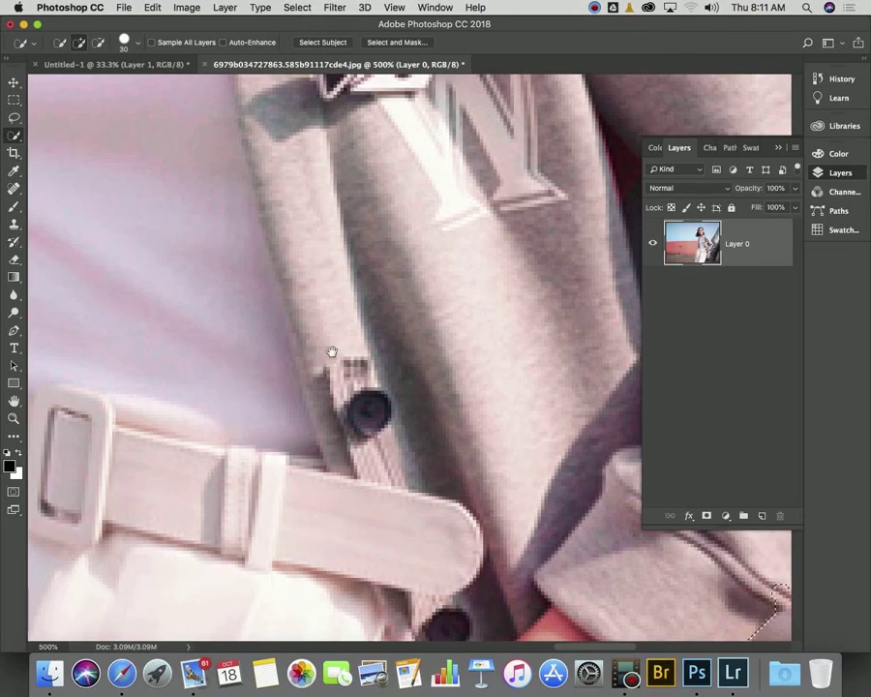
left_click_drag(335, 340, 233, 231)
scroll(233, 231, "down", 3)
scroll(358, 323, "down", 5)
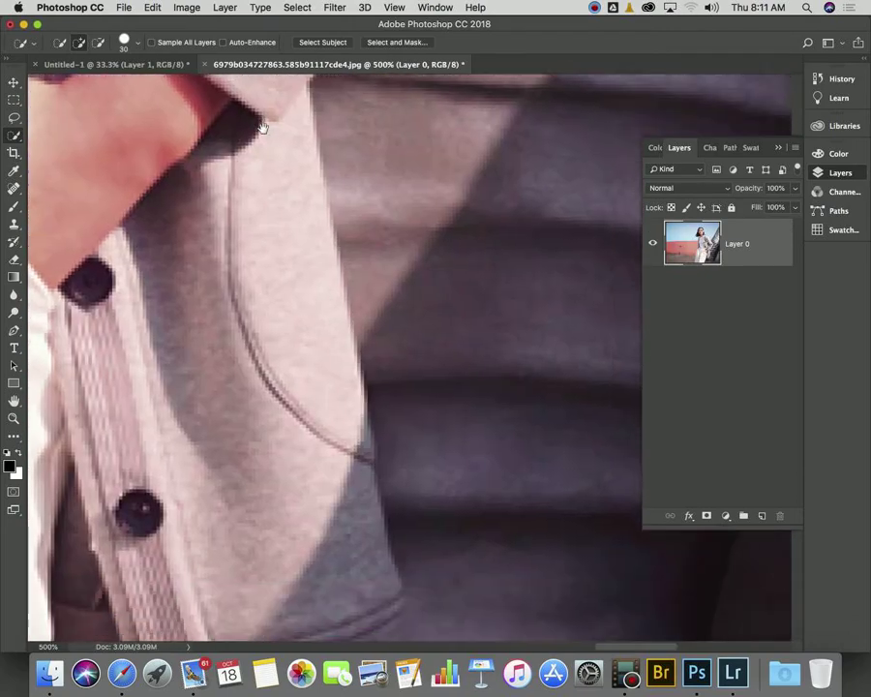
scroll(259, 120, "down", 5)
scroll(288, 205, "down", 3)
scroll(290, 188, "left", 3)
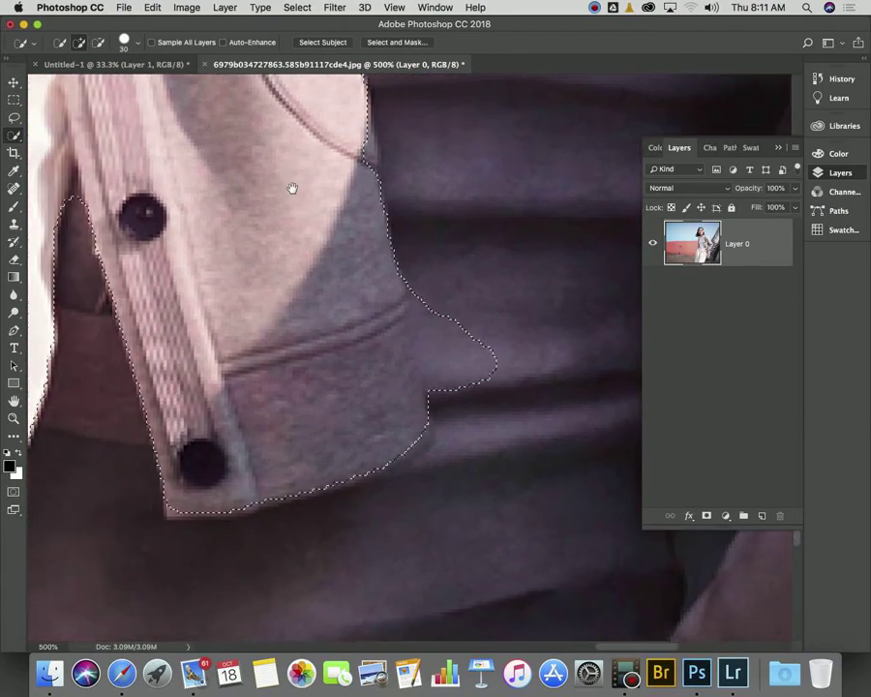
scroll(175, 133, "down", 3)
mouse_move(316, 323)
left_mouse_down()
mouse_move(348, 296)
mouse_move(342, 319)
mouse_move(354, 311)
mouse_move(321, 301)
mouse_move(371, 262)
mouse_move(320, 268)
mouse_move(350, 301)
mouse_move(297, 306)
mouse_move(345, 305)
mouse_move(284, 316)
mouse_move(291, 297)
mouse_move(327, 287)
mouse_move(278, 287)
mouse_move(323, 291)
mouse_move(286, 291)
mouse_move(289, 282)
mouse_move(287, 439)
left_mouse_up()
Pan over to the sleeve's edge to continue refining
mouse_move(244, 258)
left_mouse_down()
mouse_move(241, 311)
mouse_move(141, 533)
mouse_move(127, 348)
mouse_move(278, 466)
mouse_move(181, 271)
mouse_move(200, 336)
left_mouse_up()
scroll(200, 336, "down", 2)
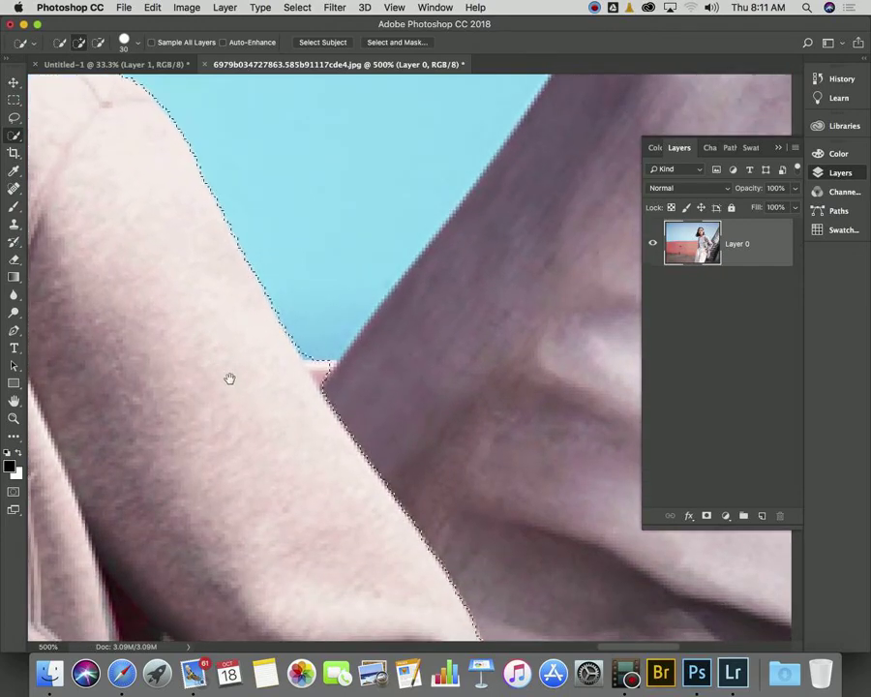
scroll(268, 406, "down", 3)
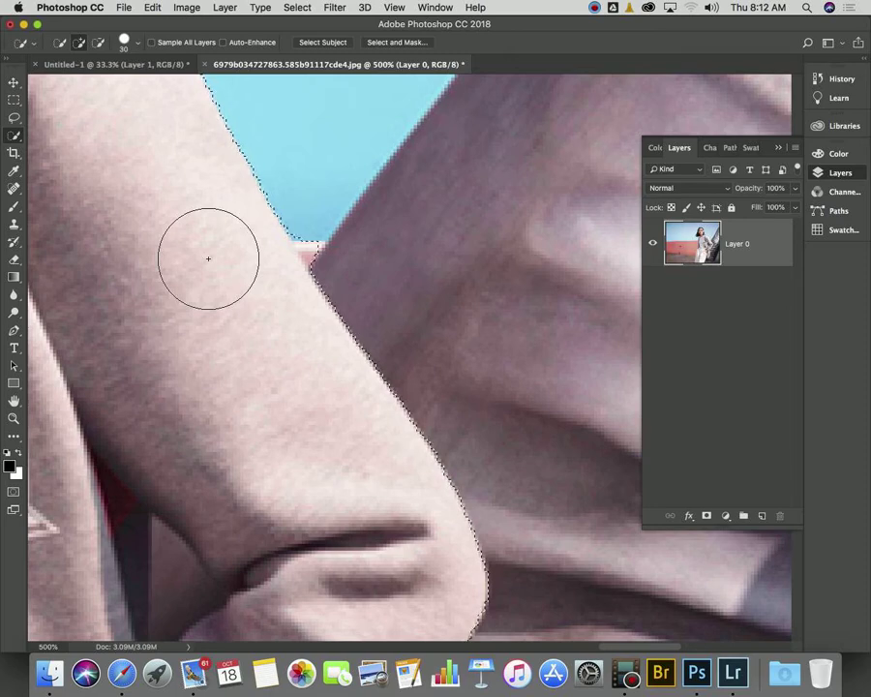
Subtract stray sky along the sleeve edge with a 7 px brush
key("alt")
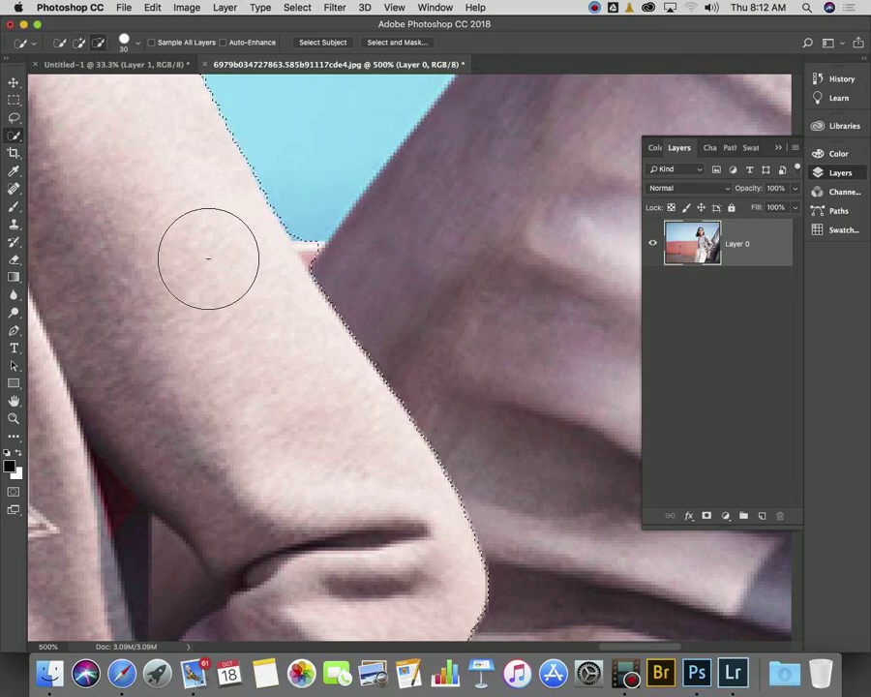
key("bracketleft")
key("bracketleft")
key("bracketleft")
key("bracketleft")
key("bracketleft")
key("bracketleft")
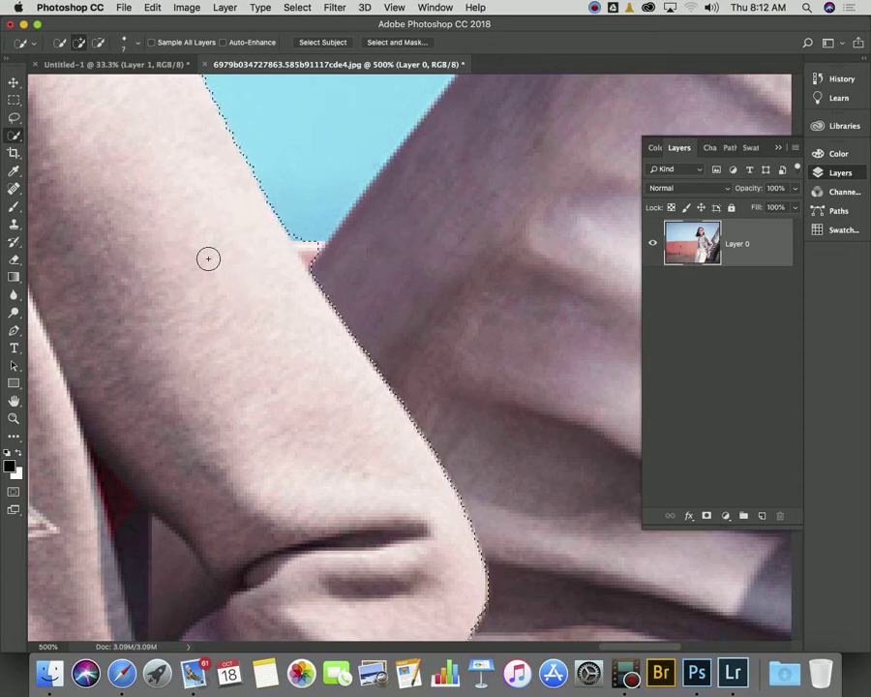
key("alt")
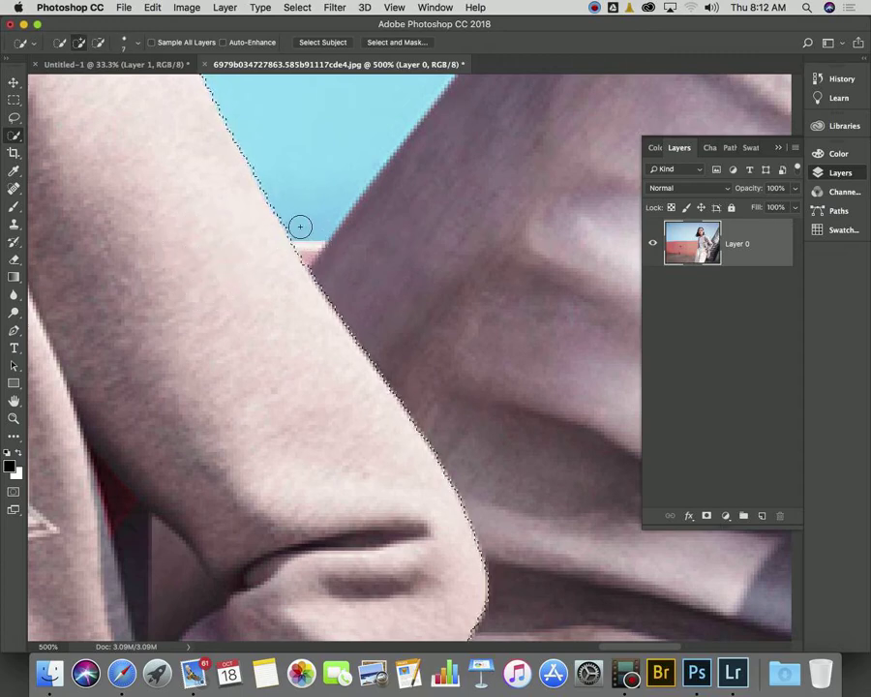
scroll(321, 247, "up", 3)
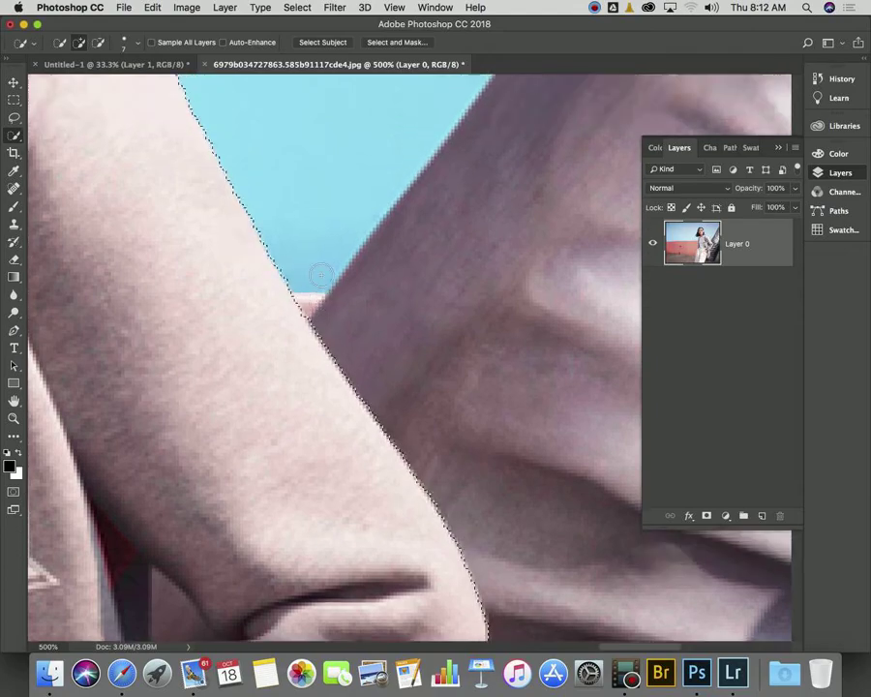
scroll(320, 261, "up", 3)
scroll(319, 272, "up", 2)
scroll(320, 273, "up", 2)
scroll(321, 275, "up", 3)
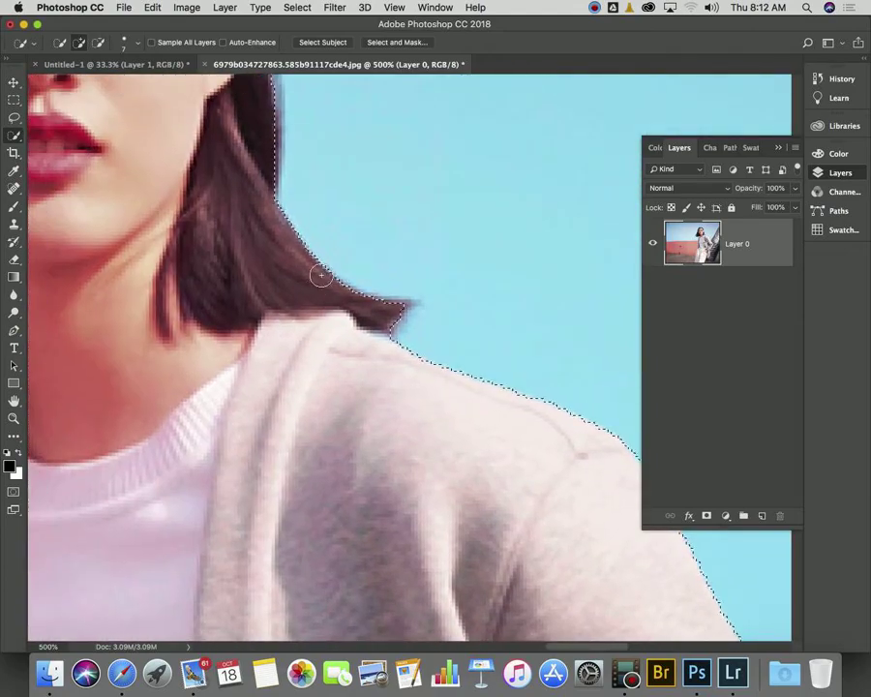
scroll(320, 273, "up", 3)
scroll(319, 274, "up", 2)
scroll(321, 275, "up", 3)
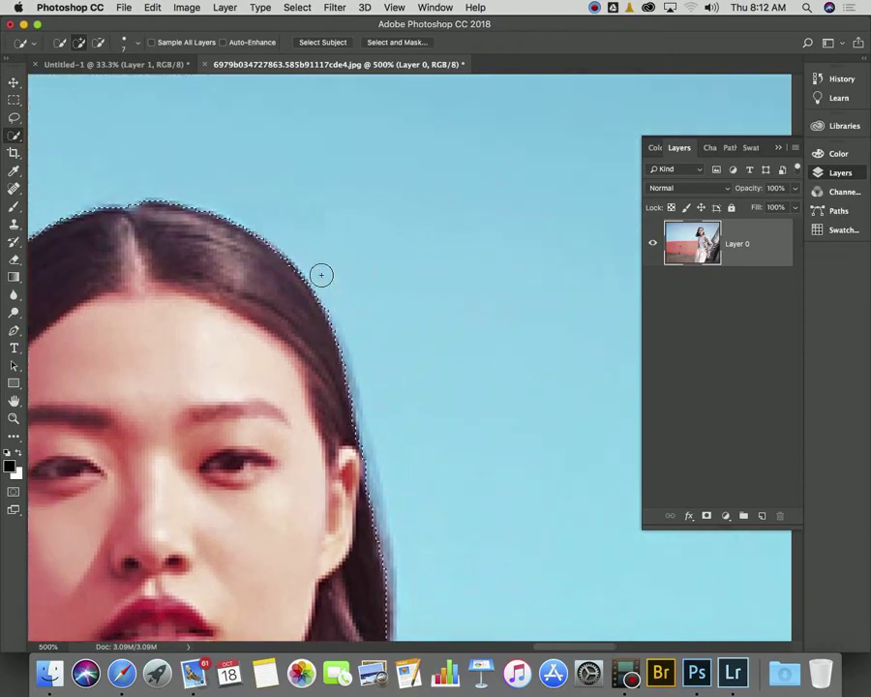
scroll(322, 275, "left", 3)
scroll(321, 275, "down", 5)
scroll(321, 275, "left", 2)
scroll(321, 275, "down", 4)
scroll(321, 275, "left", 2)
scroll(322, 275, "left", 3)
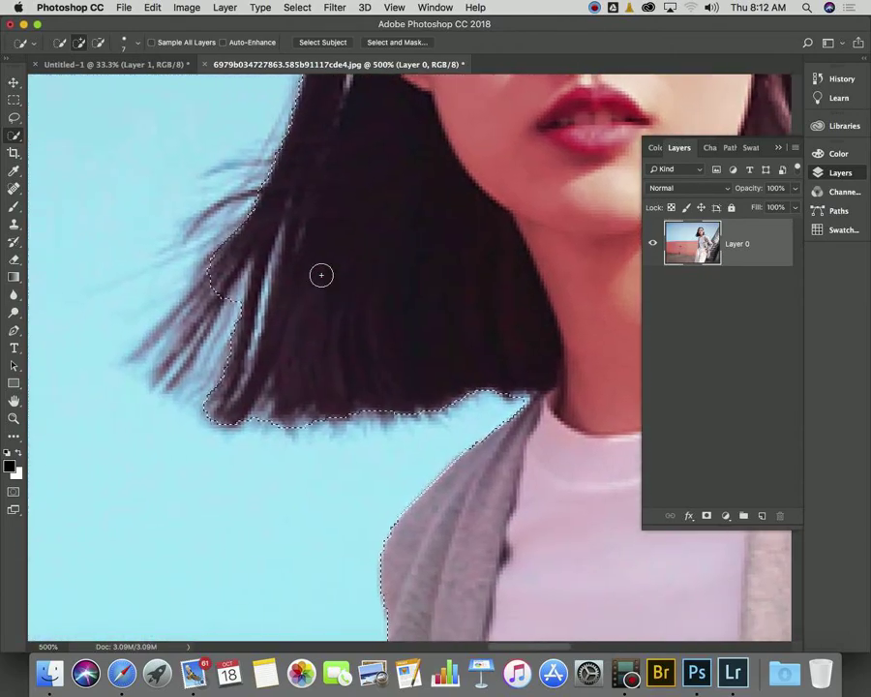
scroll(321, 275, "down", 2)
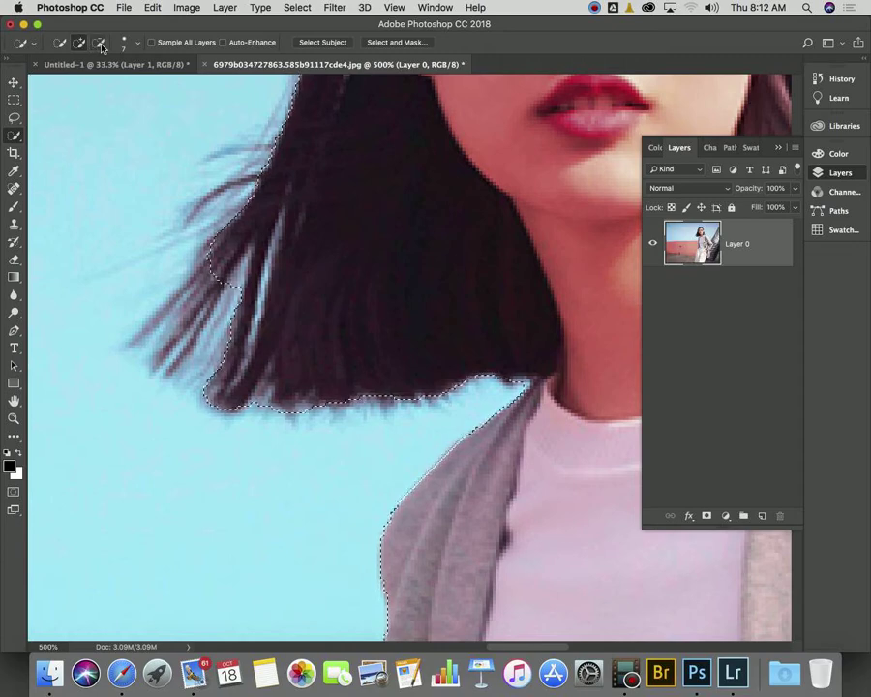
Add the loose hair strands and trim the selection edge below the hair
left_click(100, 44)
left_click(76, 49)
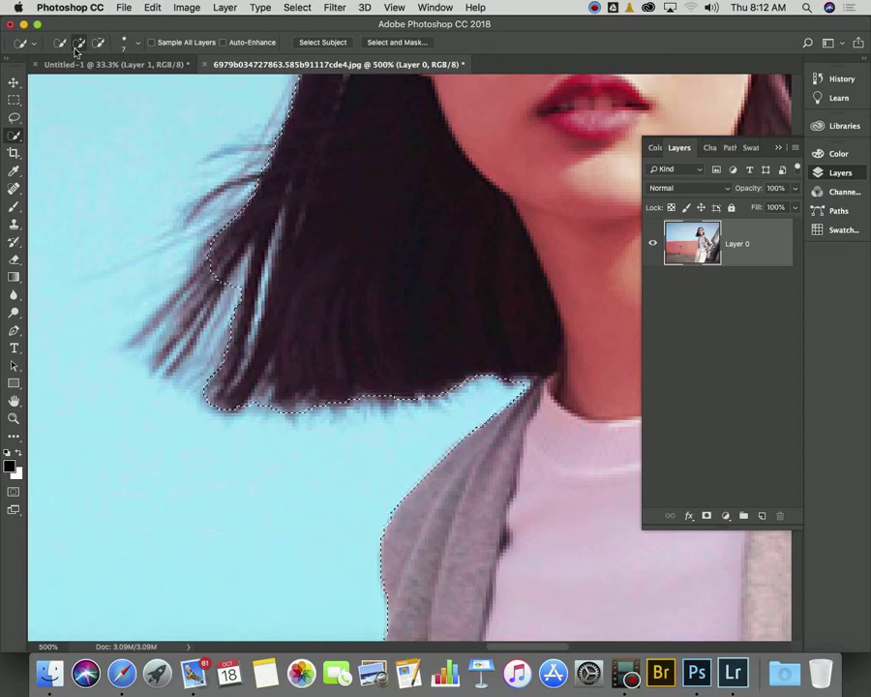
left_click_drag(213, 268, 204, 292)
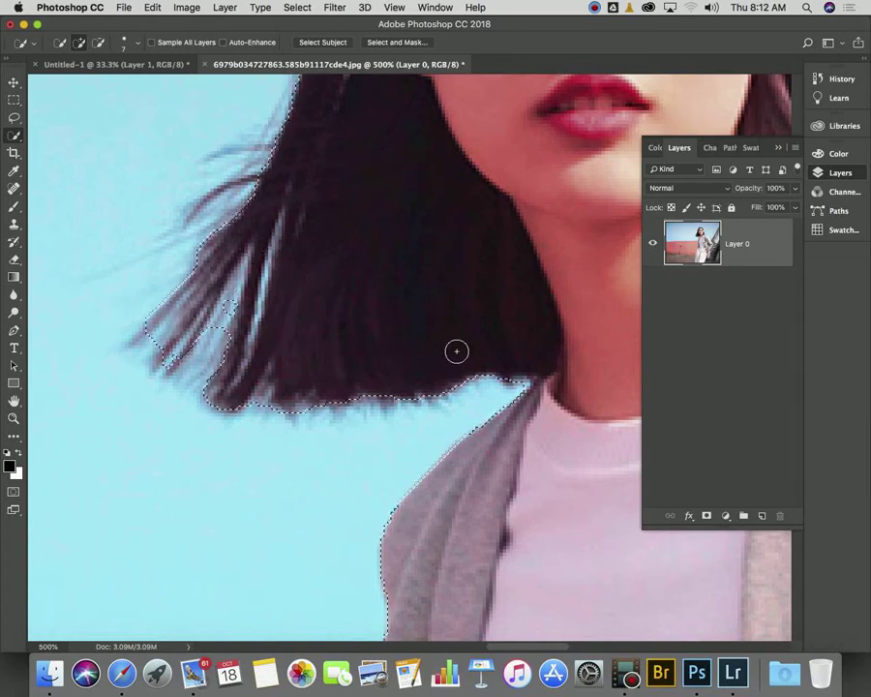
left_click(511, 387)
Add the jacket logo area, then zoom out to view the whole figure
scroll(468, 358, "down", 10)
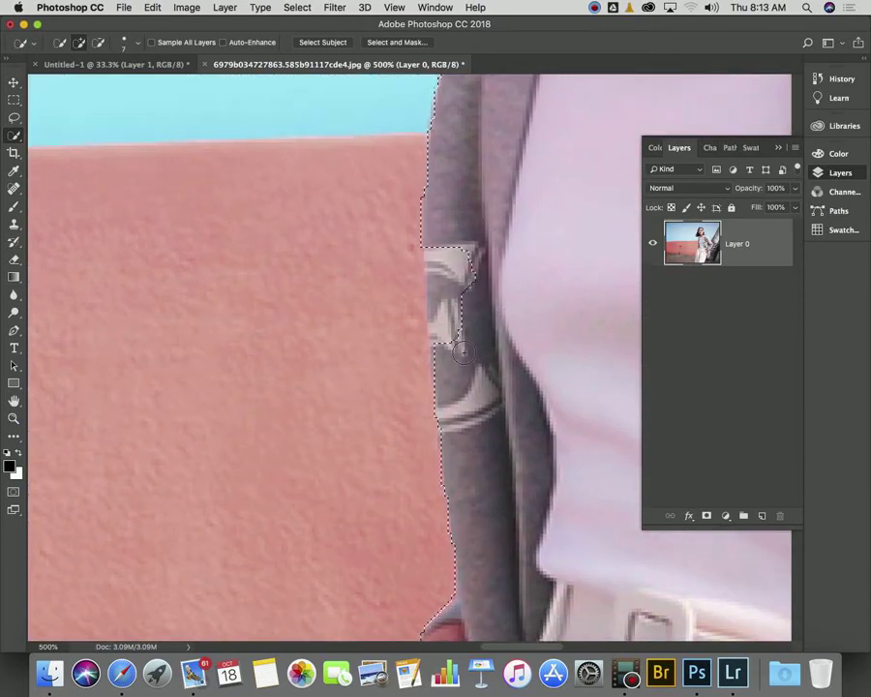
left_click_drag(460, 341, 454, 282)
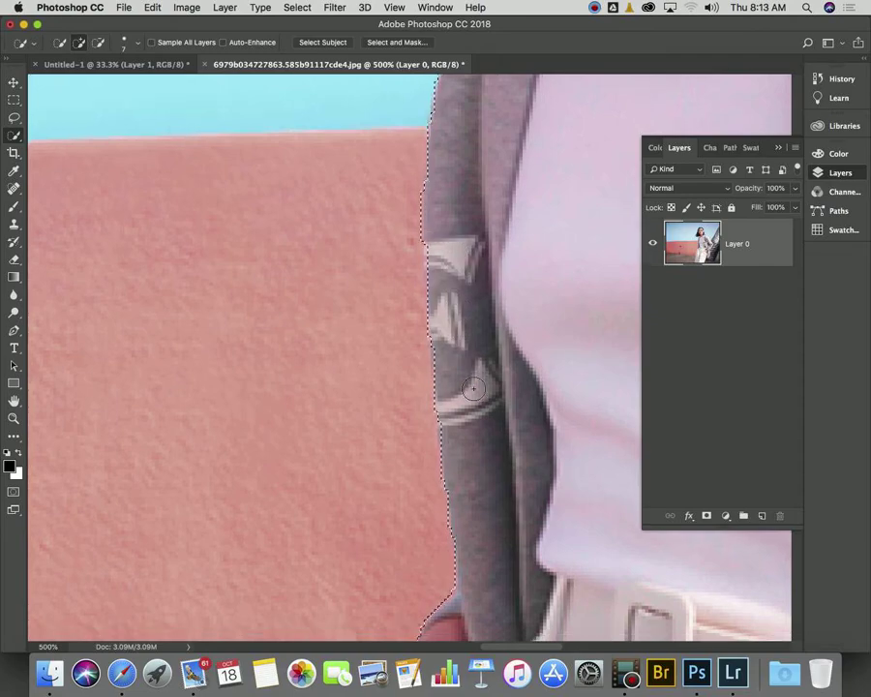
scroll(471, 385, "down", 5)
scroll(470, 385, "down", 5)
scroll(473, 388, "down", 5)
scroll(474, 388, "down", 5)
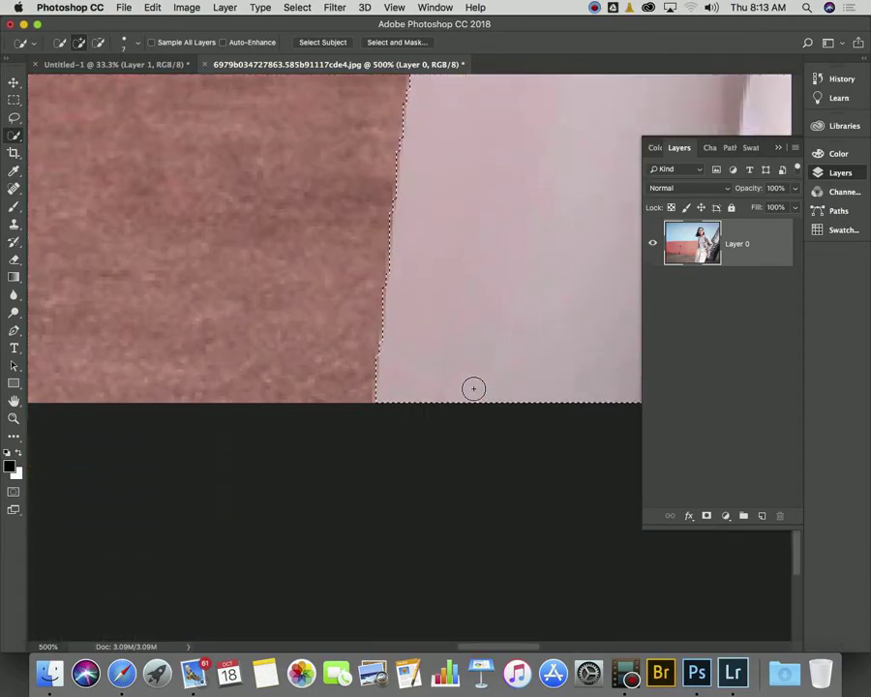
scroll(473, 388, "right", 2)
scroll(474, 389, "right", 5)
scroll(473, 388, "up", 5)
scroll(474, 388, "up", 5)
key("super+minus")
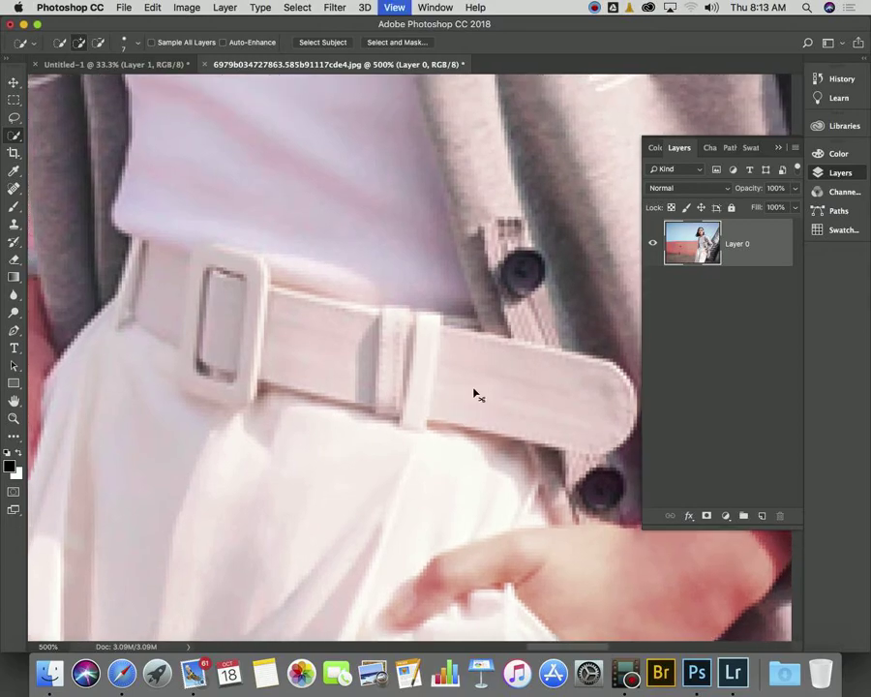
key("super+minus")
key("super+minus")
key("super+minus")
key("super+minus")
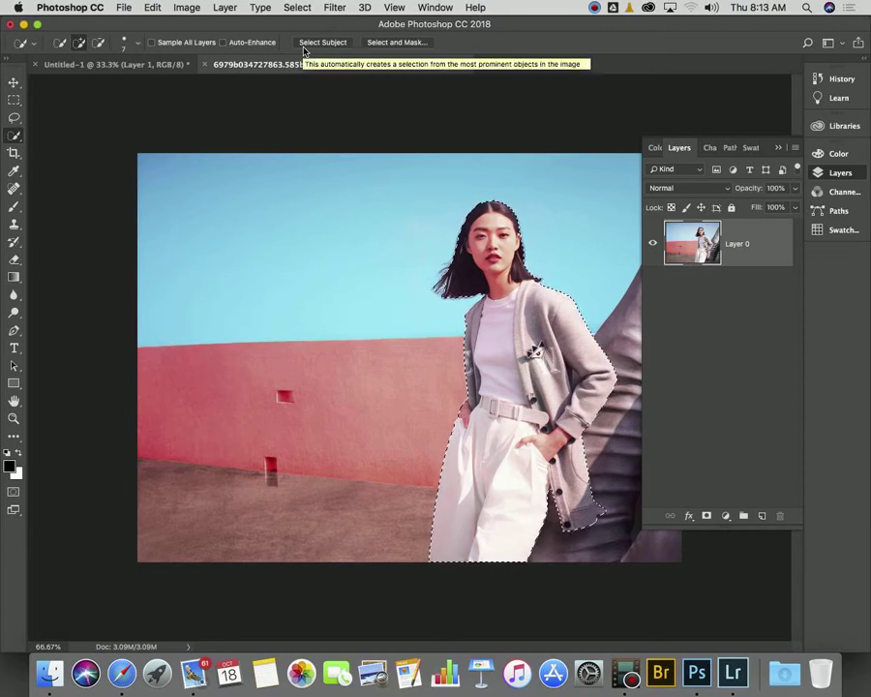
Enter Select and Mask and preview the cut-out On White
left_click(398, 42)
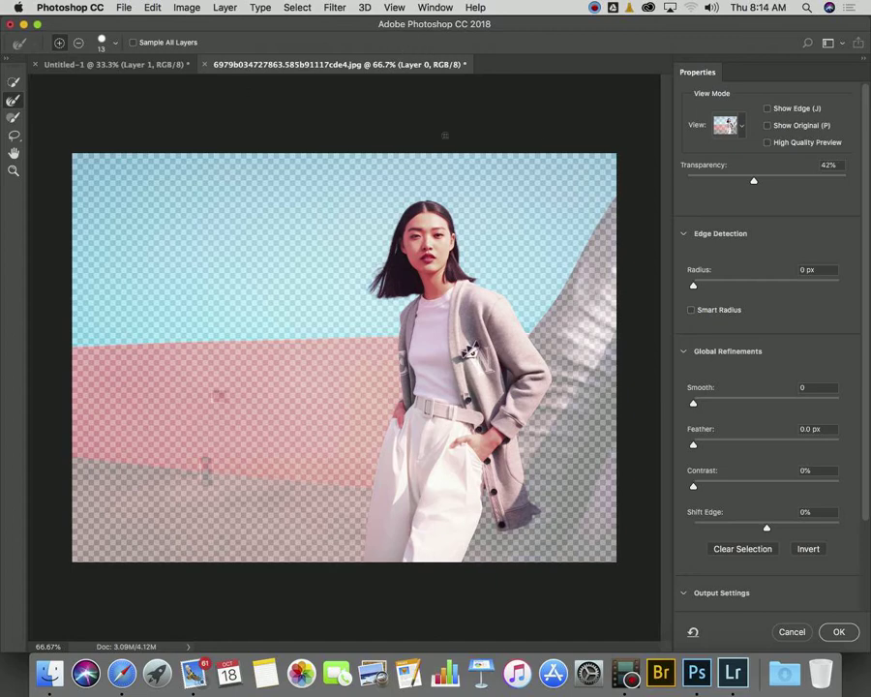
left_click(725, 124)
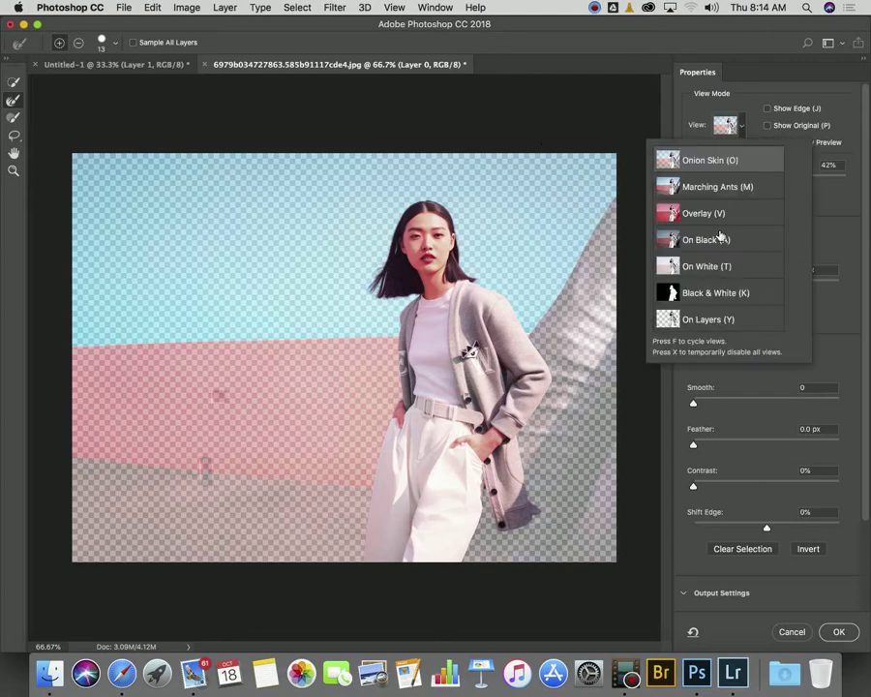
left_click(715, 265)
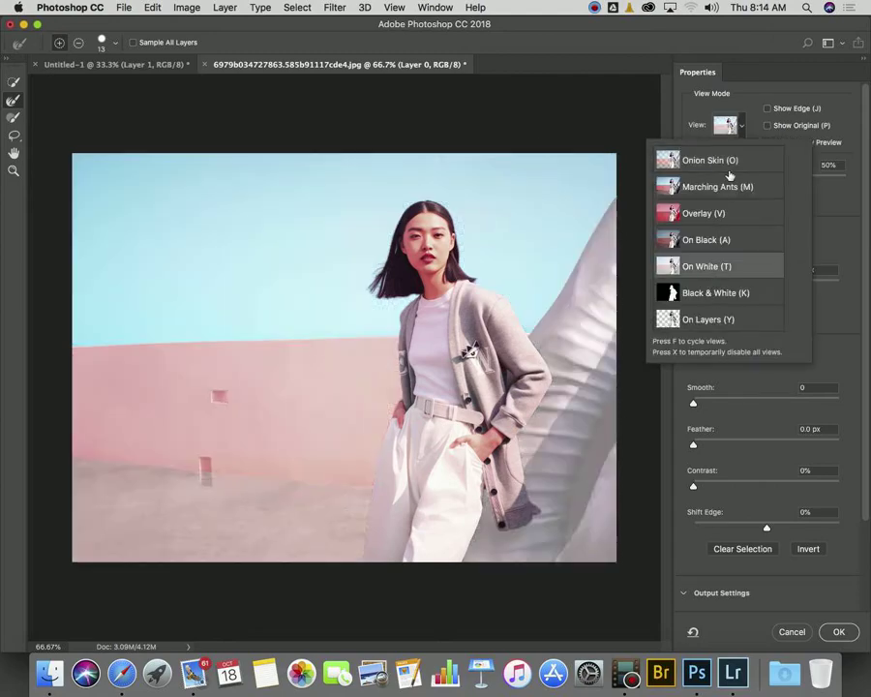
key("Escape")
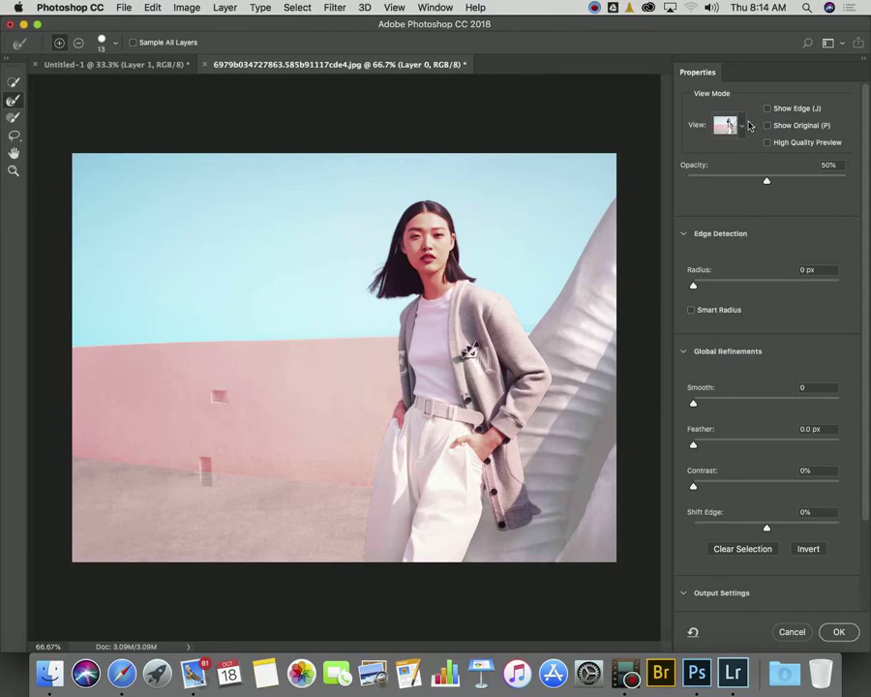
Preview the Black & White mask, then return to Onion Skin view
left_click(750, 126)
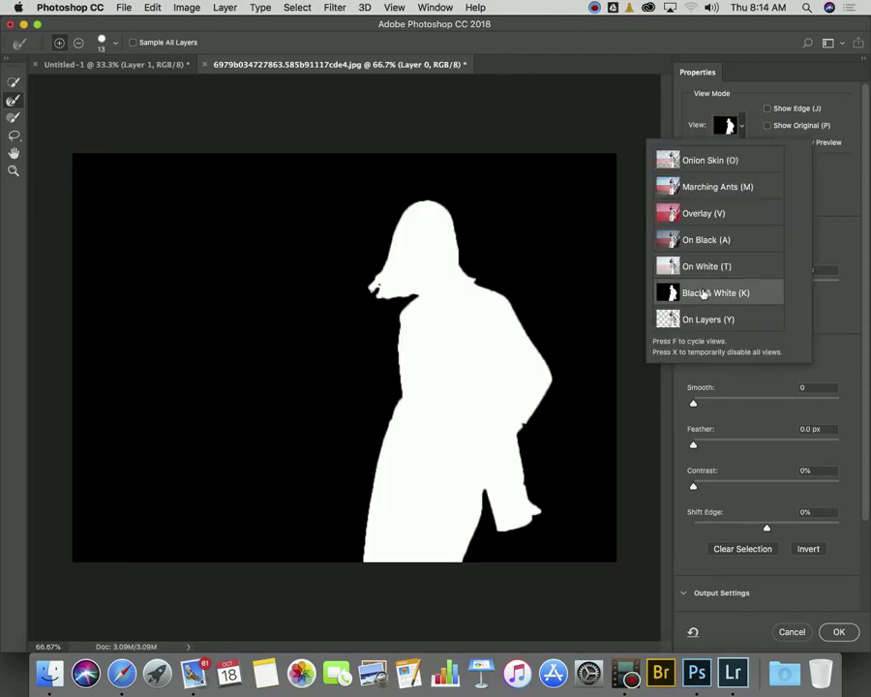
left_click(738, 125)
left_click(741, 126)
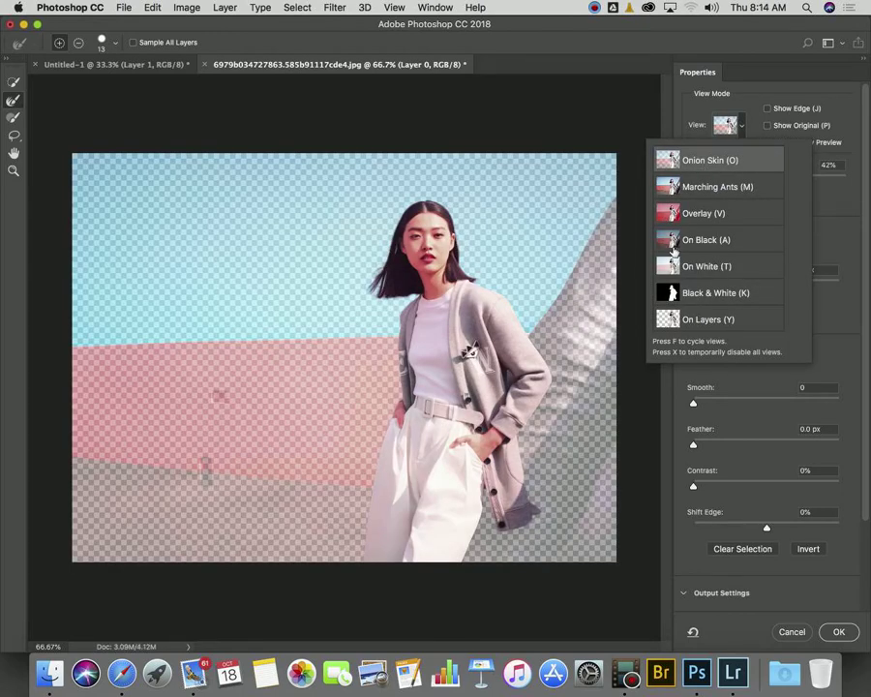
left_click(819, 240)
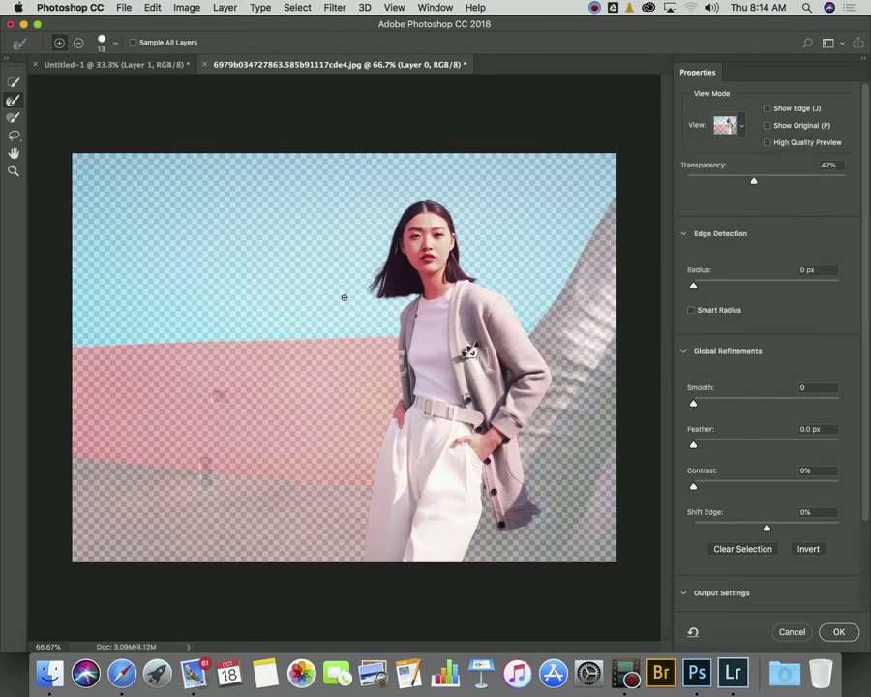
Zoom in on the hair, enable Smart Radius and set the brush size to 6
key("super+equal")
key("super+equal")
key("super+equal")
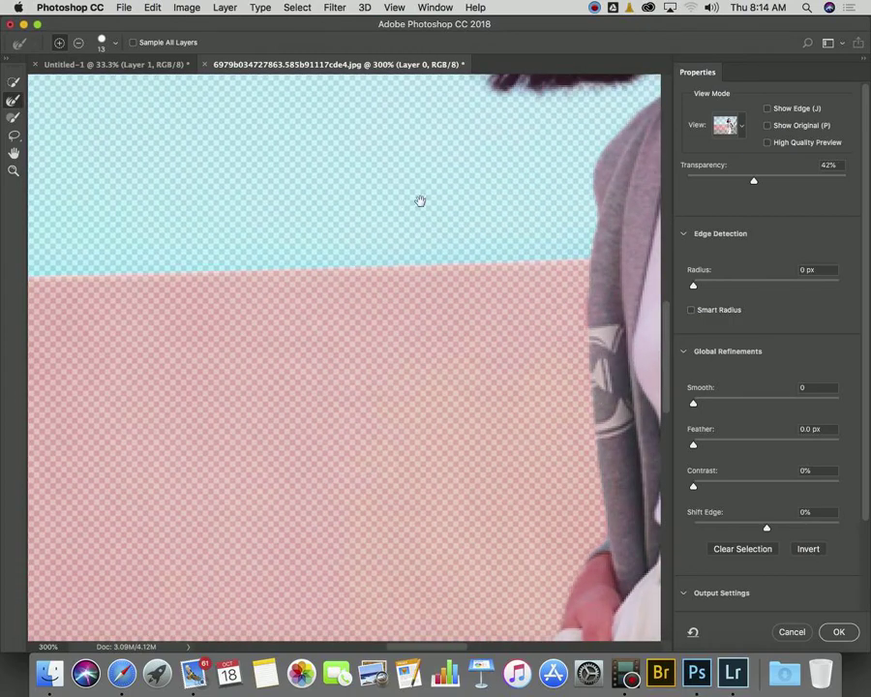
mouse_move(418, 198)
left_mouse_down()
mouse_move(273, 438)
mouse_move(253, 491)
left_mouse_up()
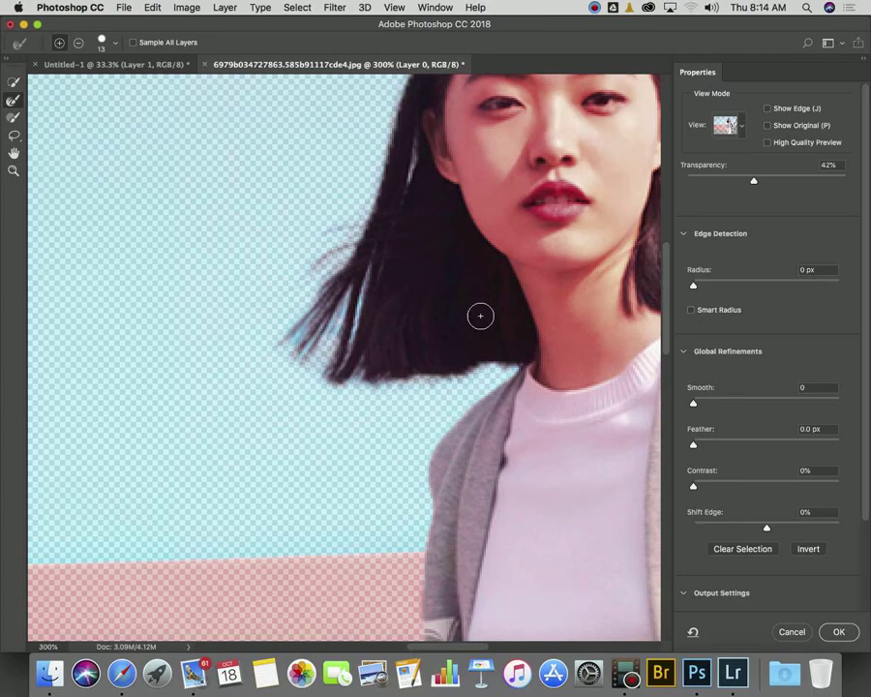
key("super+equal")
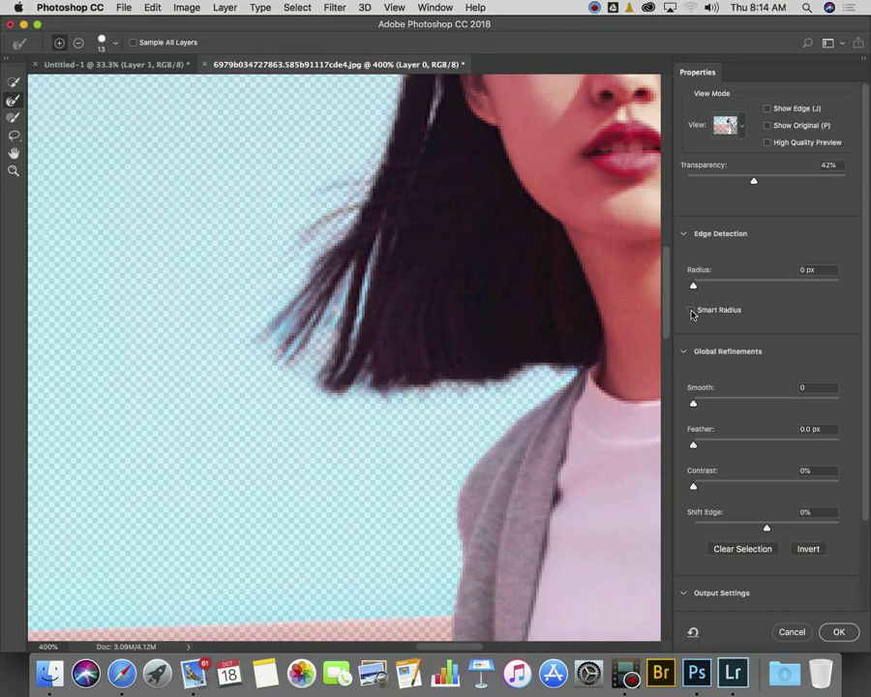
left_click(691, 311)
key("bracketleft")
key("bracketleft")
key("bracketleft")
key("bracketleft")
Brush the windblown hair edges with the Refine Edge Brush
left_click(13, 101)
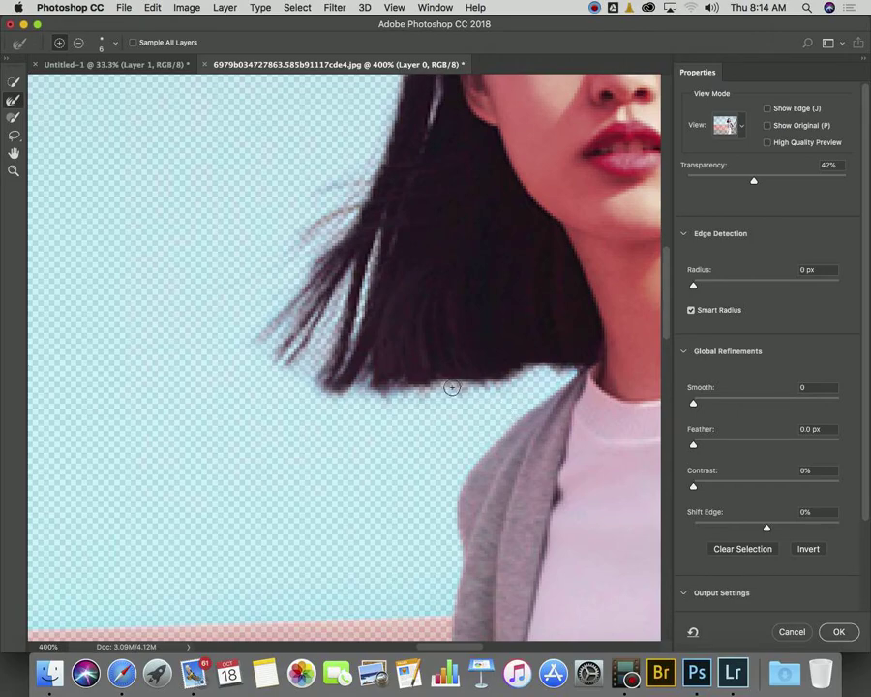
scroll(366, 310, "up", 5)
scroll(366, 307, "down", 2)
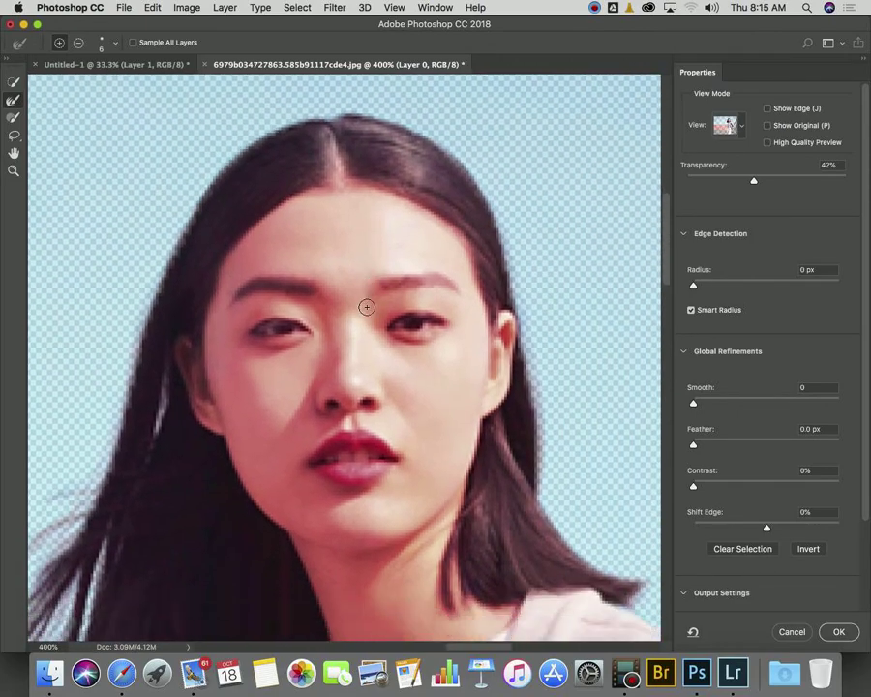
scroll(366, 307, "down", 3)
scroll(367, 306, "down", 2)
scroll(366, 307, "down", 3)
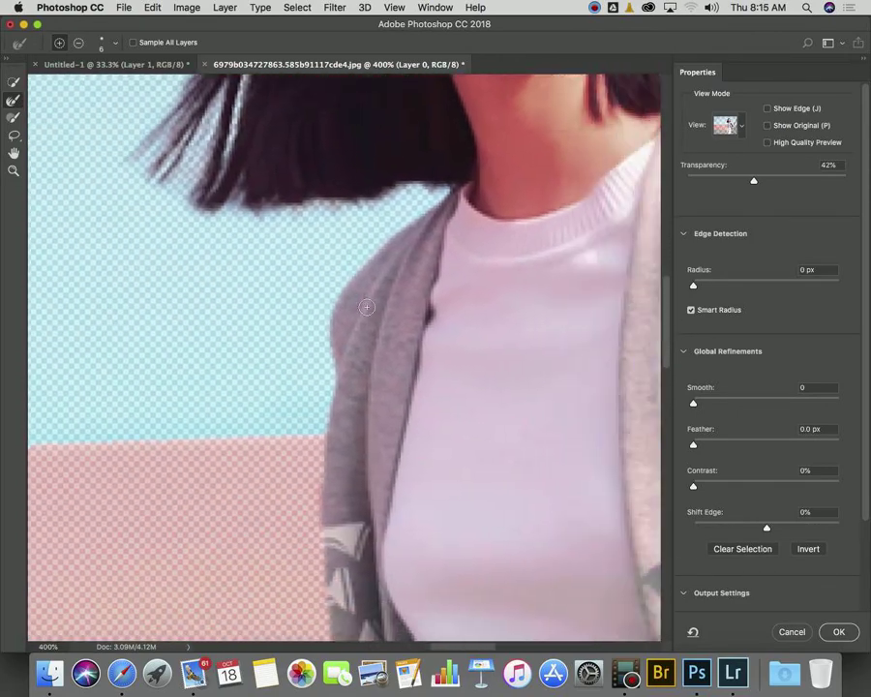
scroll(367, 307, "down", 3)
scroll(366, 307, "up", 8)
scroll(367, 307, "left", 2)
scroll(366, 307, "down", 4)
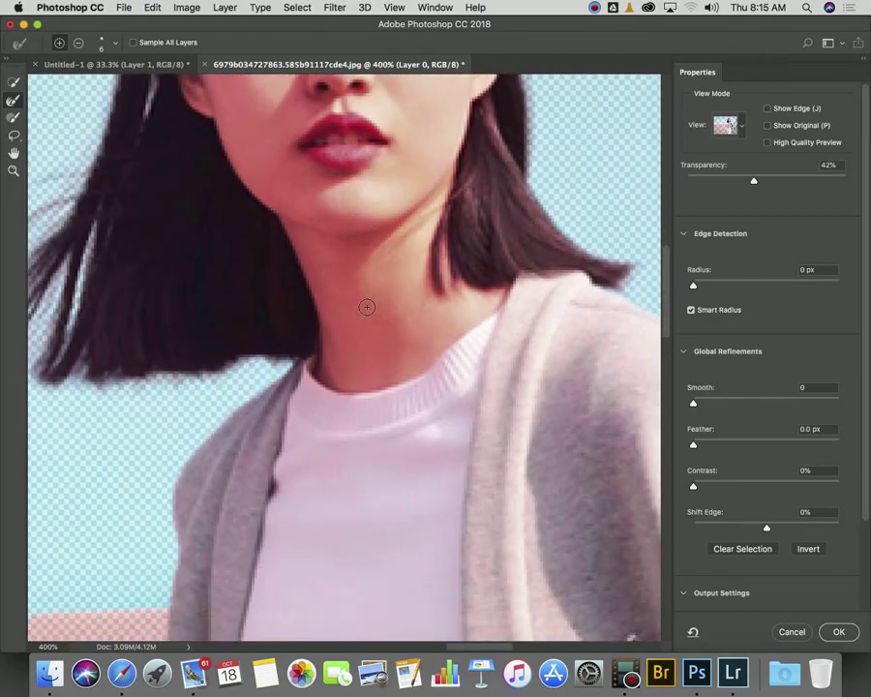
scroll(367, 307, "right", 2)
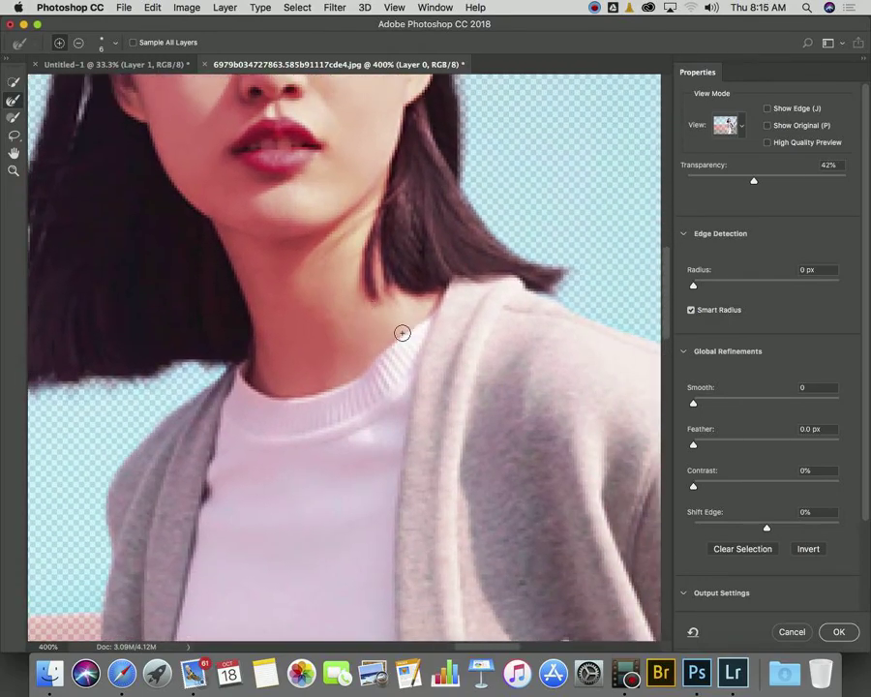
Output the refinement to a New Layer with Layer Mask and apply it
left_click(684, 595)
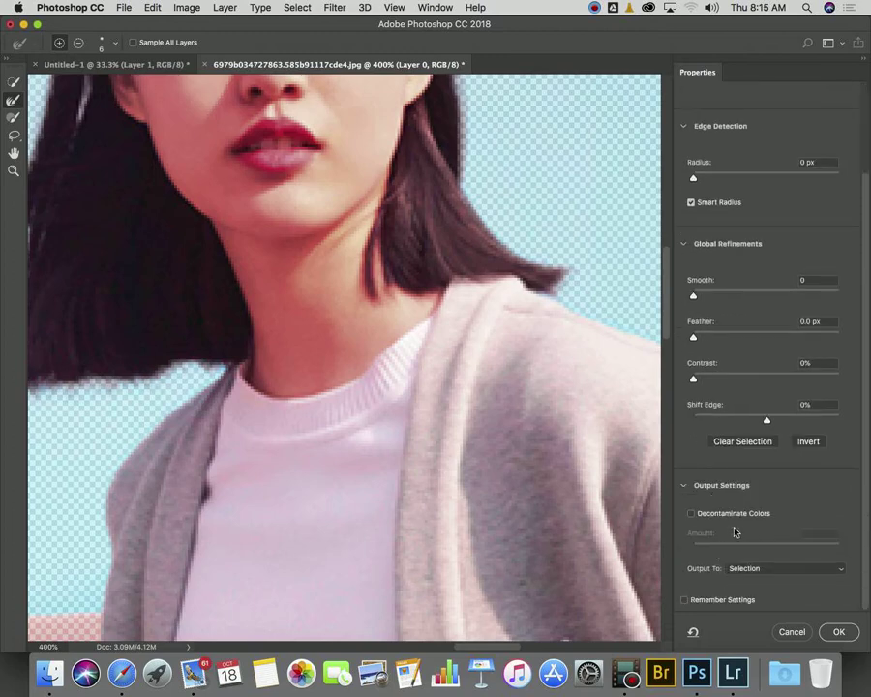
left_click(837, 569)
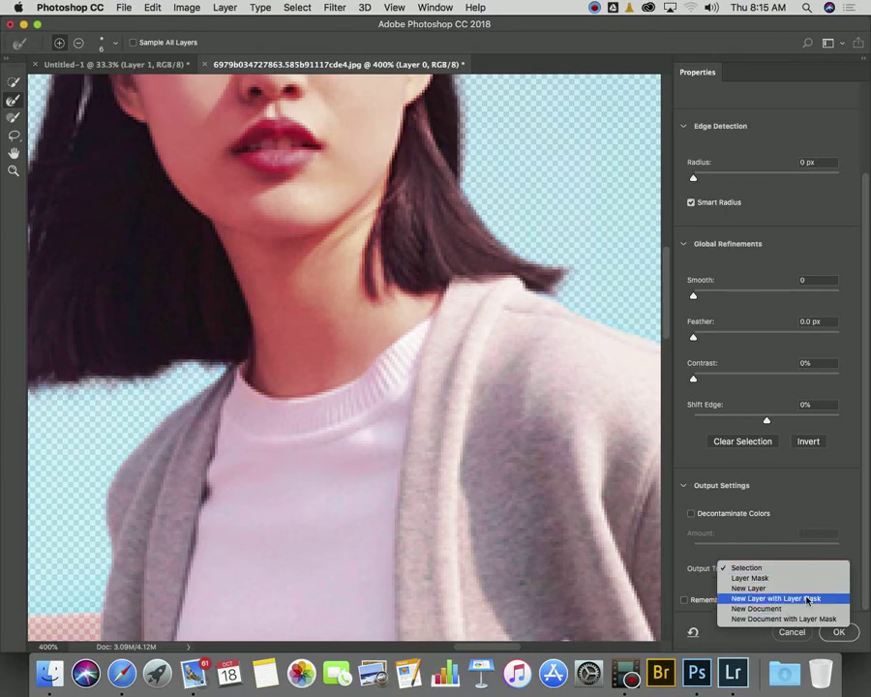
left_click(808, 600)
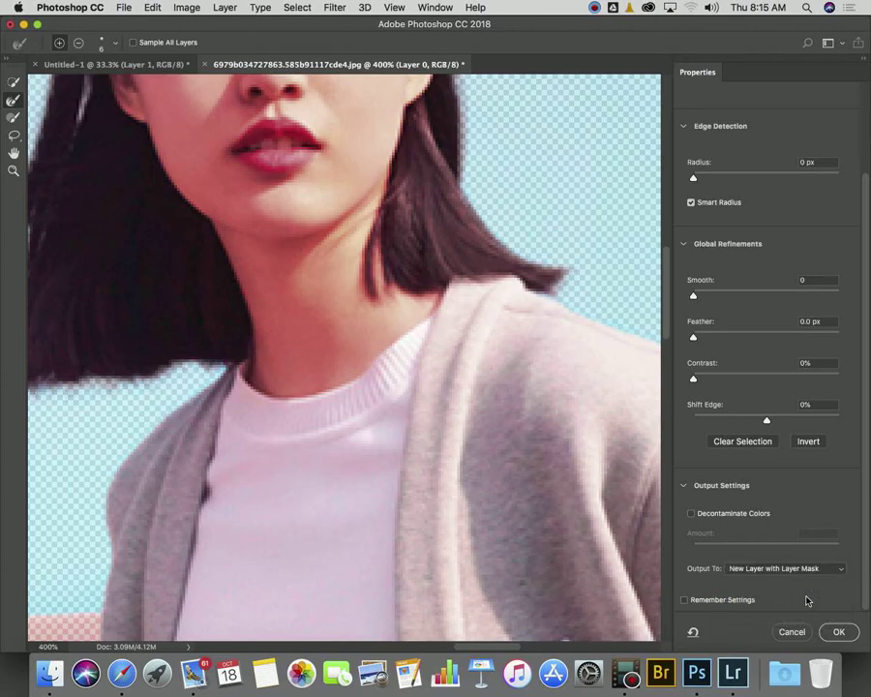
left_click(829, 632)
left_click(829, 632)
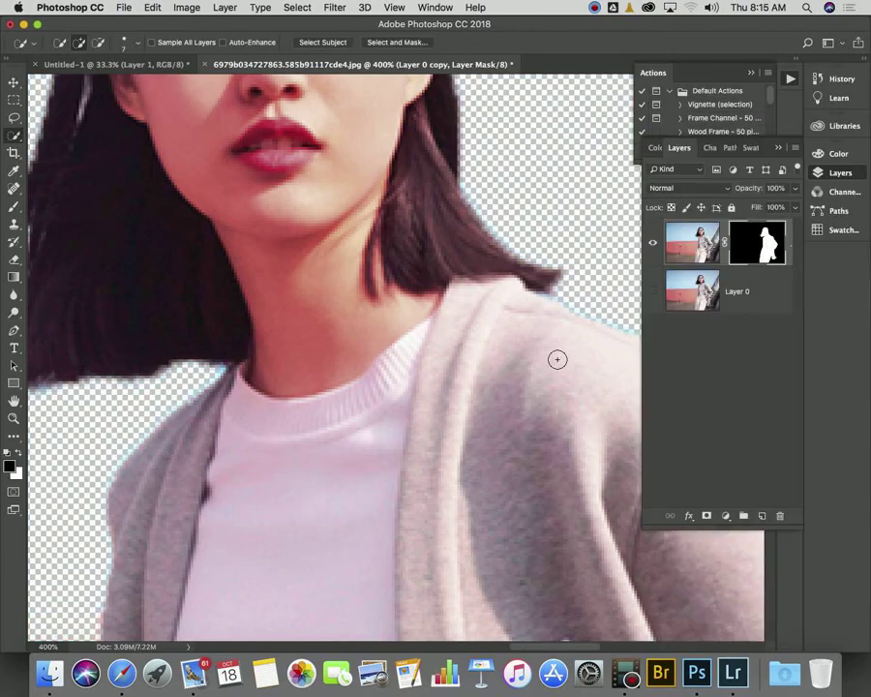
Zoom and pan to inspect the masked cut-out's edges
key("super+minus")
key("super+minus")
key("super+minus")
key("super+minus")
key("super+minus")
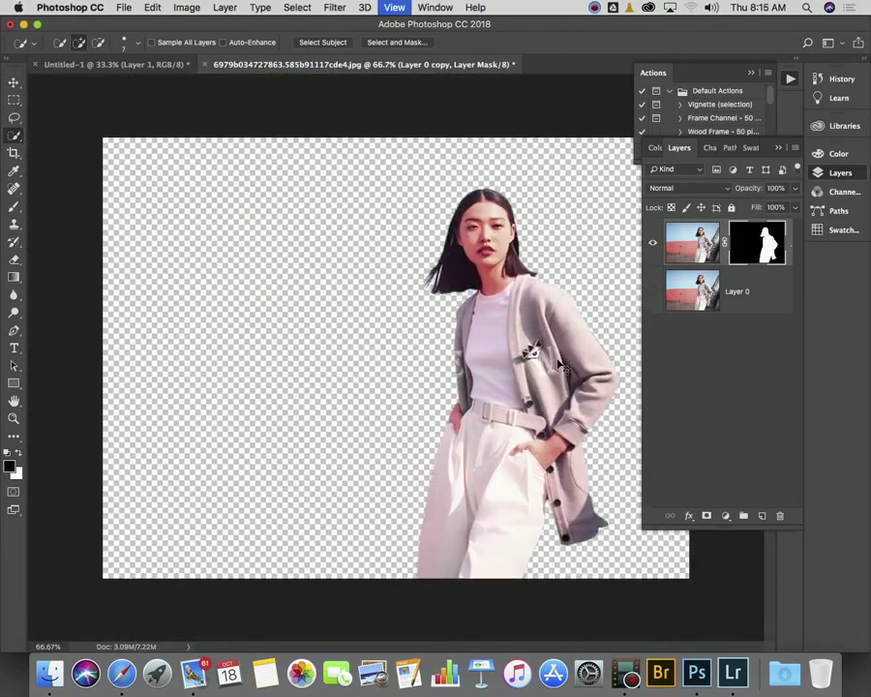
key("super+plus")
key("super+minus")
key("super+plus")
key("super+plus")
key("super+plus")
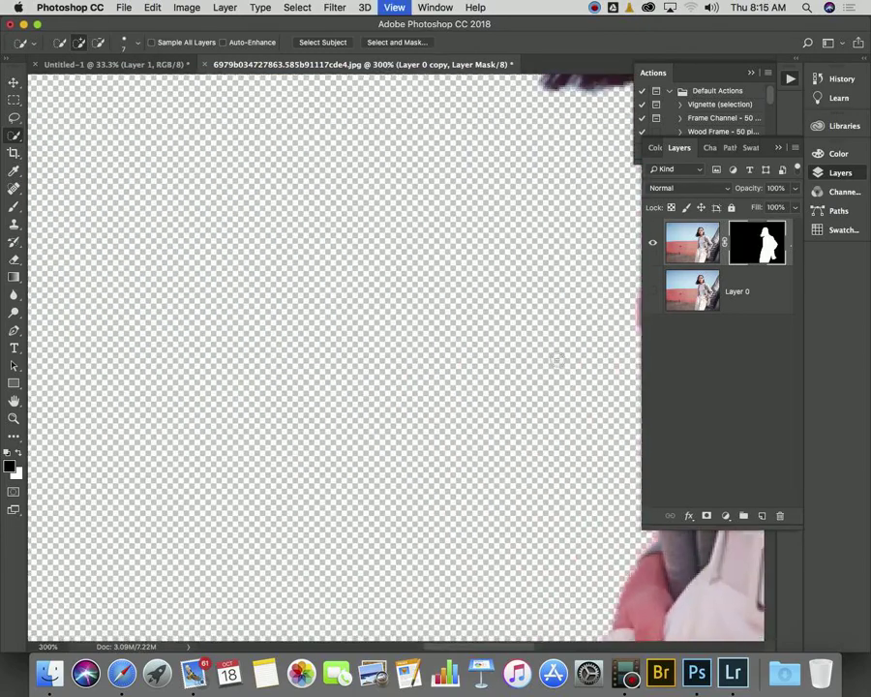
scroll(556, 359, "right", 10)
scroll(557, 359, "right", 5)
scroll(556, 359, "right", 3)
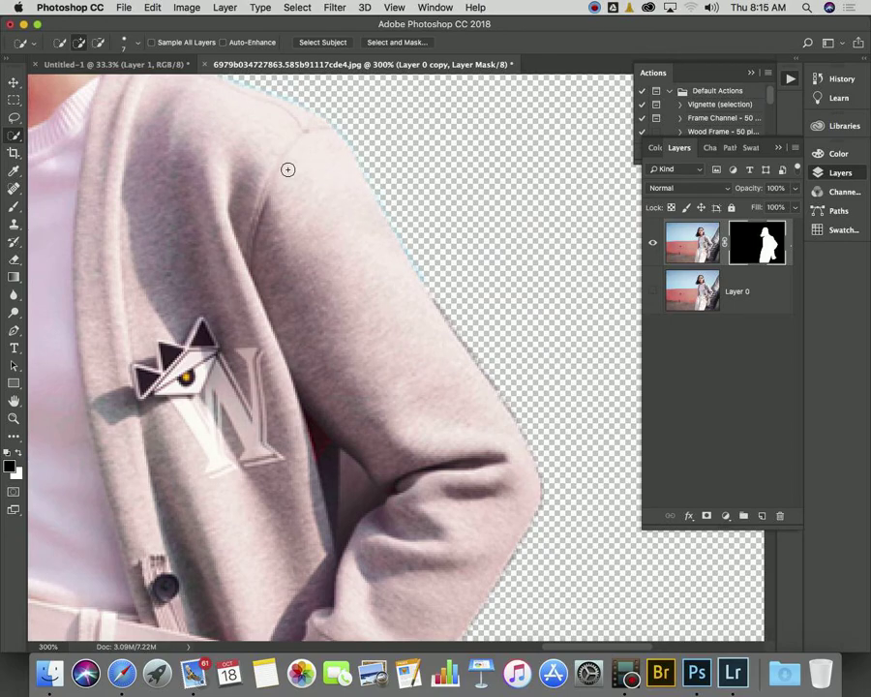
Undo back to the selection, show Layer 0 again and view the whole figure
key("super+minus")
key("alt+super+z")
key("alt+super+z")
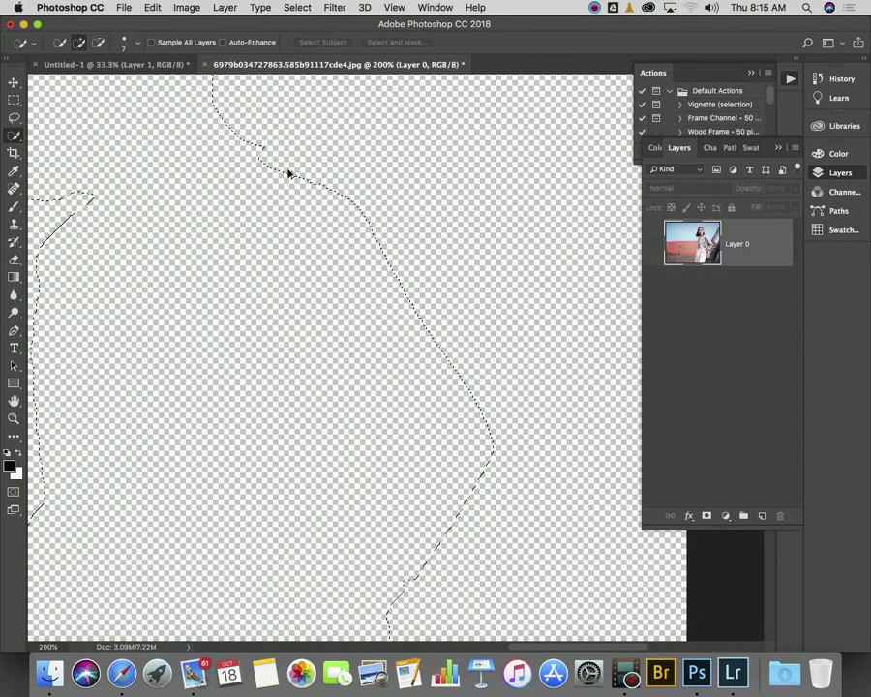
key("alt+super+z")
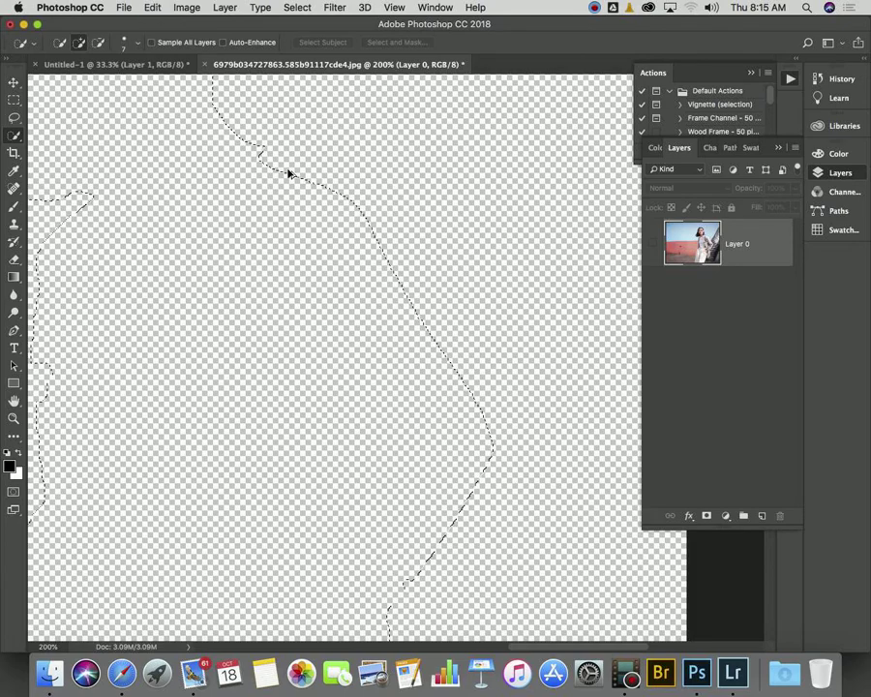
left_click(652, 244)
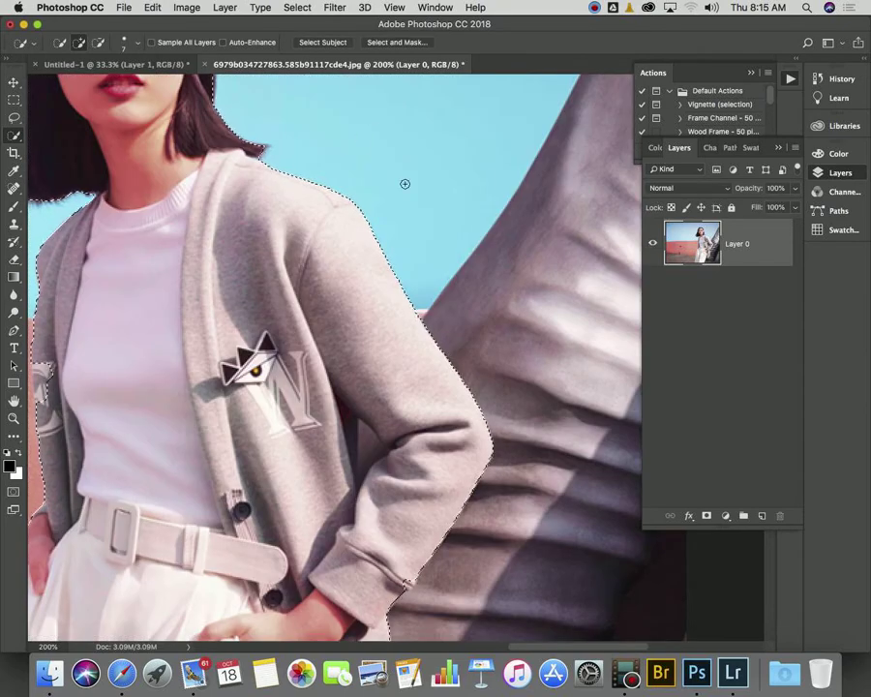
key("super+minus")
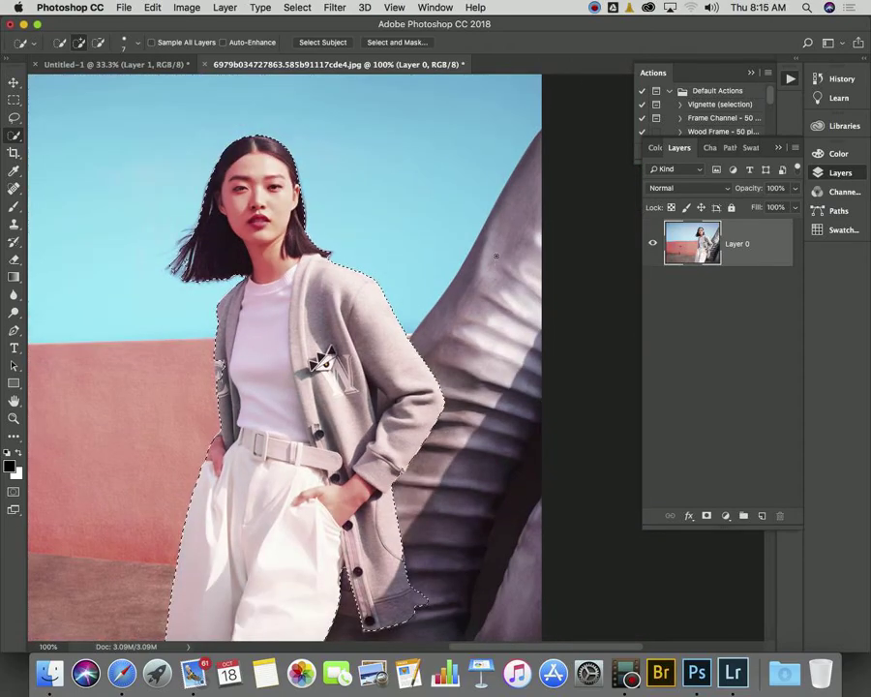
Refine the selection with Smooth 23 and Shift Edge -27%, output to a new layer with mask
left_click(398, 43)
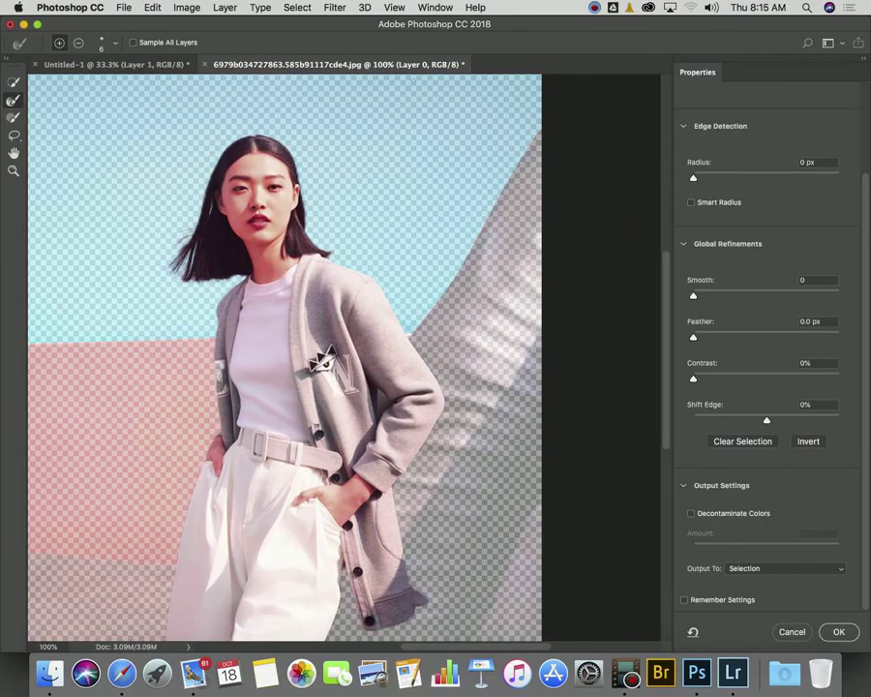
key("super+plus")
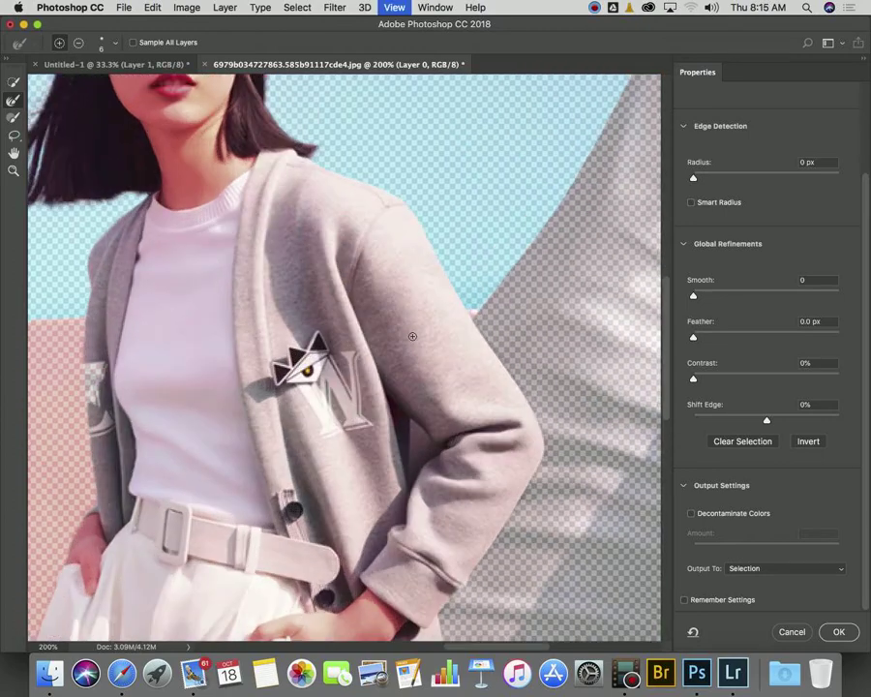
key("super+plus")
key("super+plus")
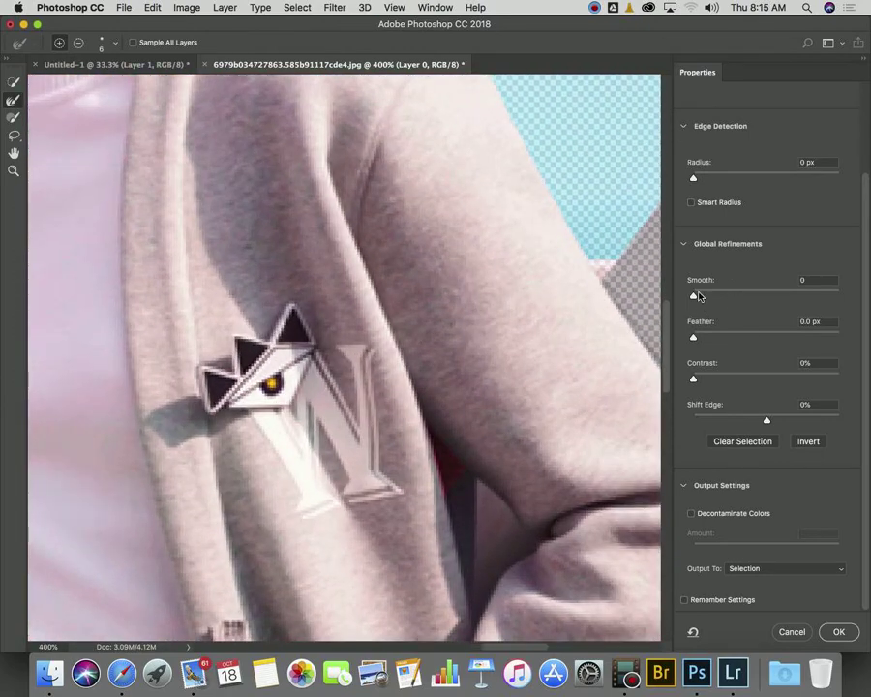
left_click_drag(693, 296, 727, 295)
left_click_drag(766, 420, 724, 422)
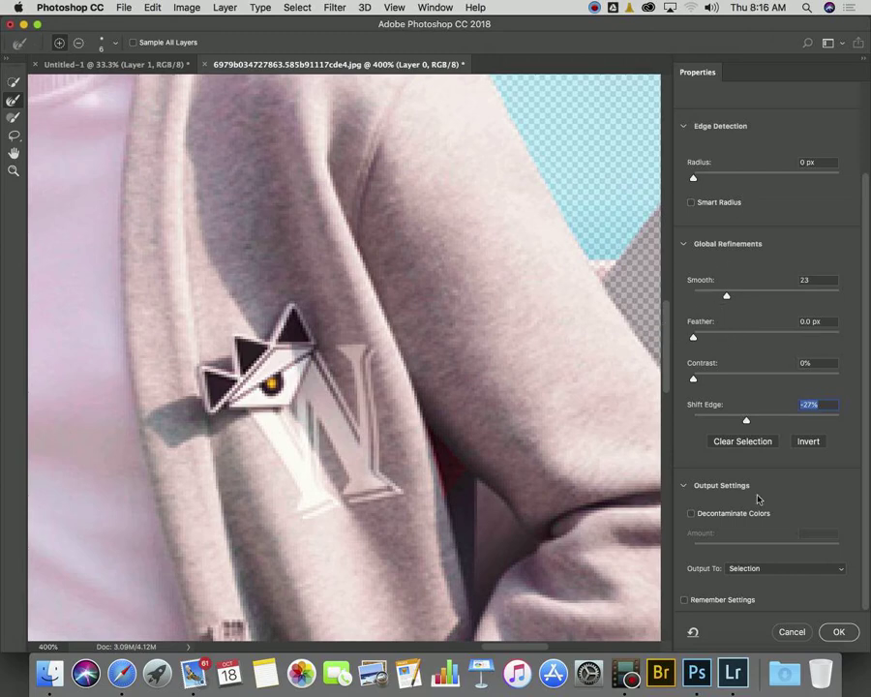
left_click(760, 568)
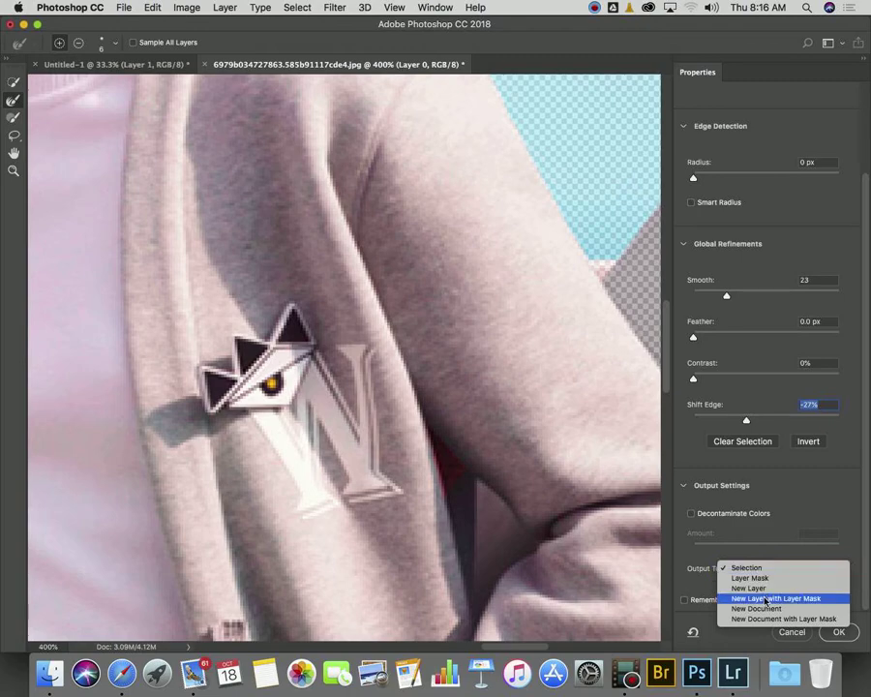
left_click(769, 598)
left_click(839, 634)
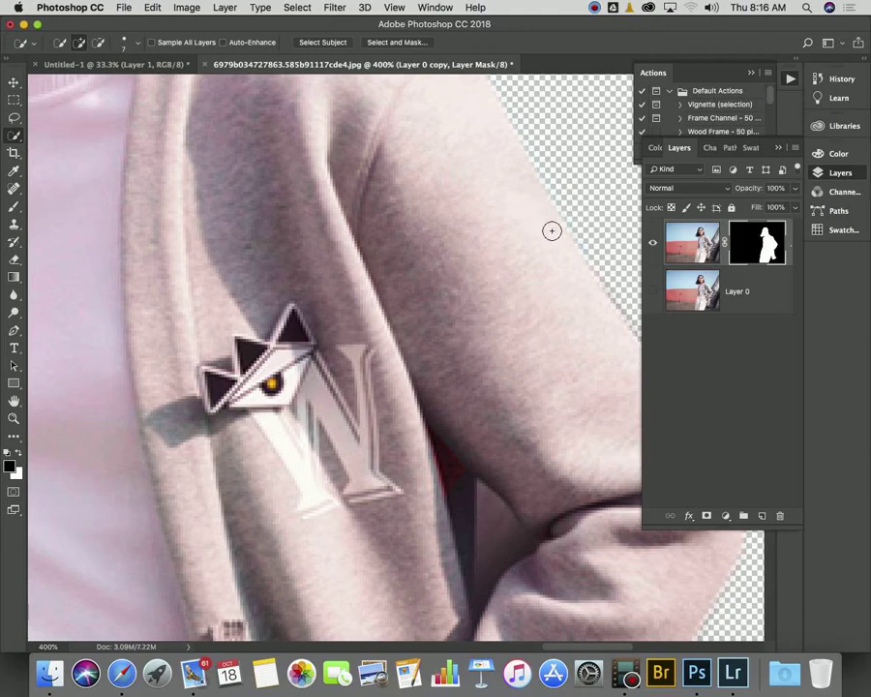
Fit the cut-out in view, then bring up the Untitled-1 street photo document
key("super+1")
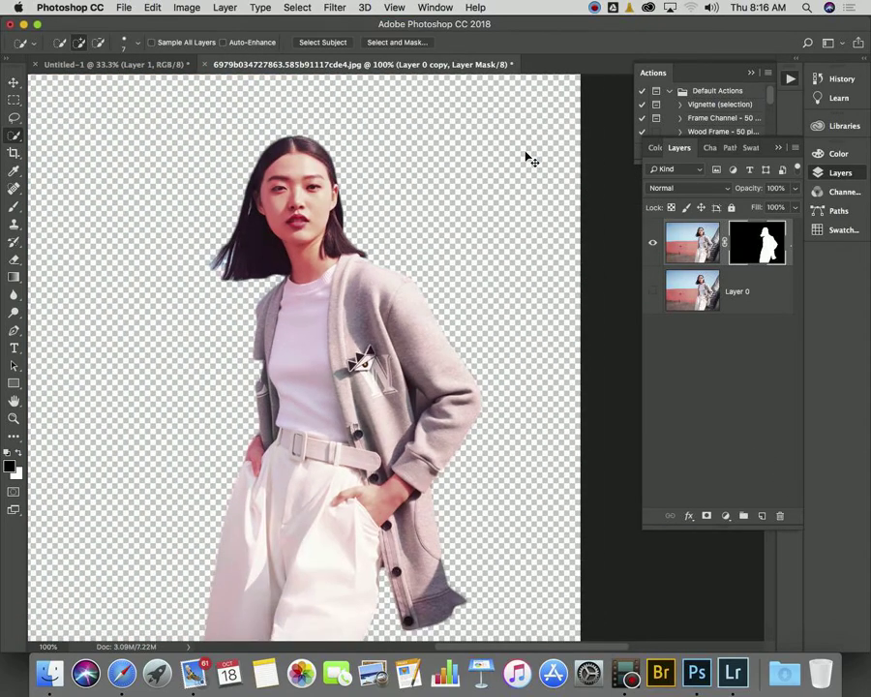
key("super+minus")
key("super+plus")
key("super+plus")
key("super+plus")
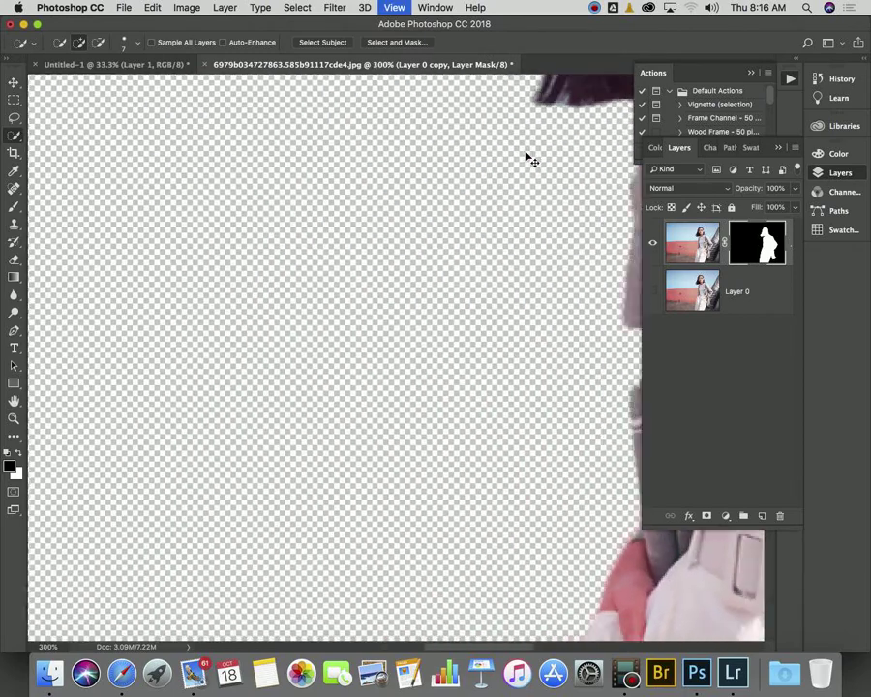
key("super+1")
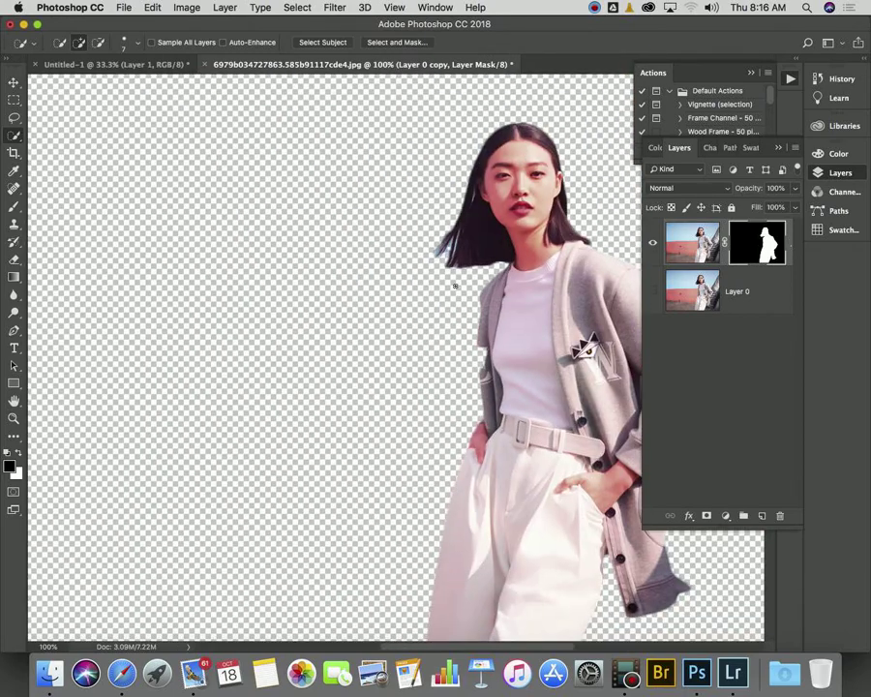
left_click(120, 66)
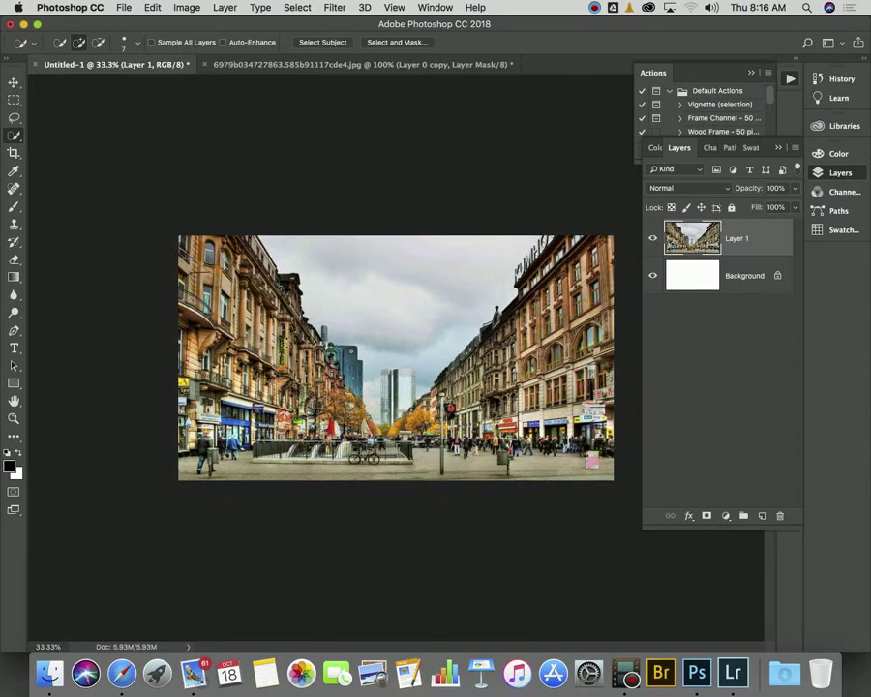
Paste the whole street photo into the woman's document as Layer 1 beneath her layer
key("super+a")
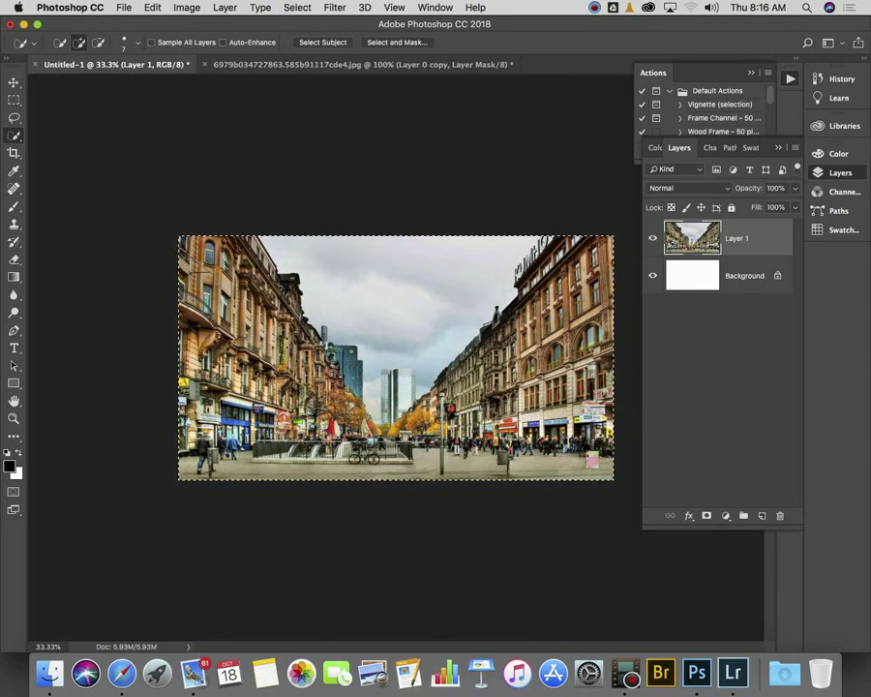
left_click(395, 64)
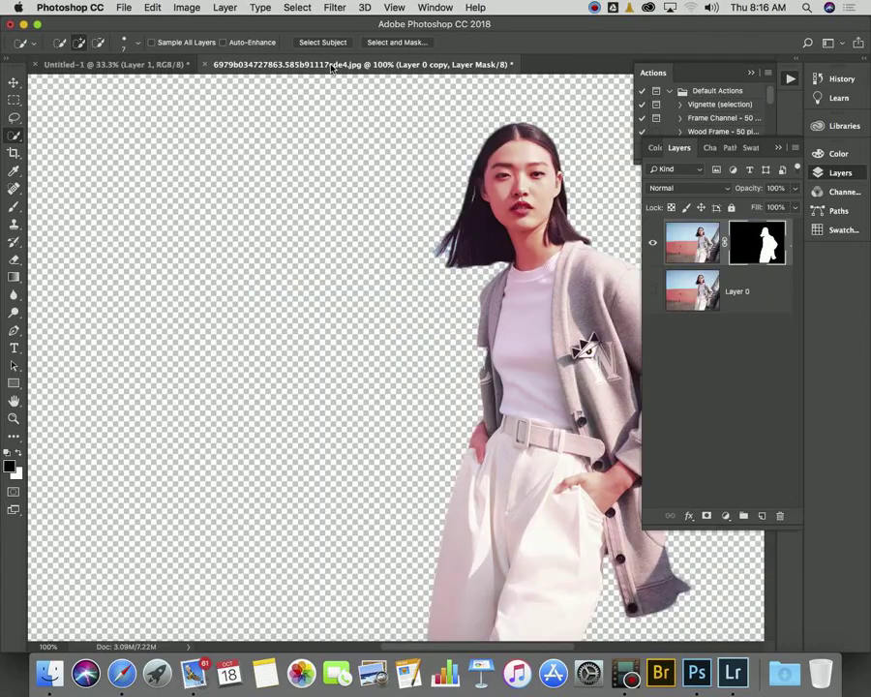
key("super+v")
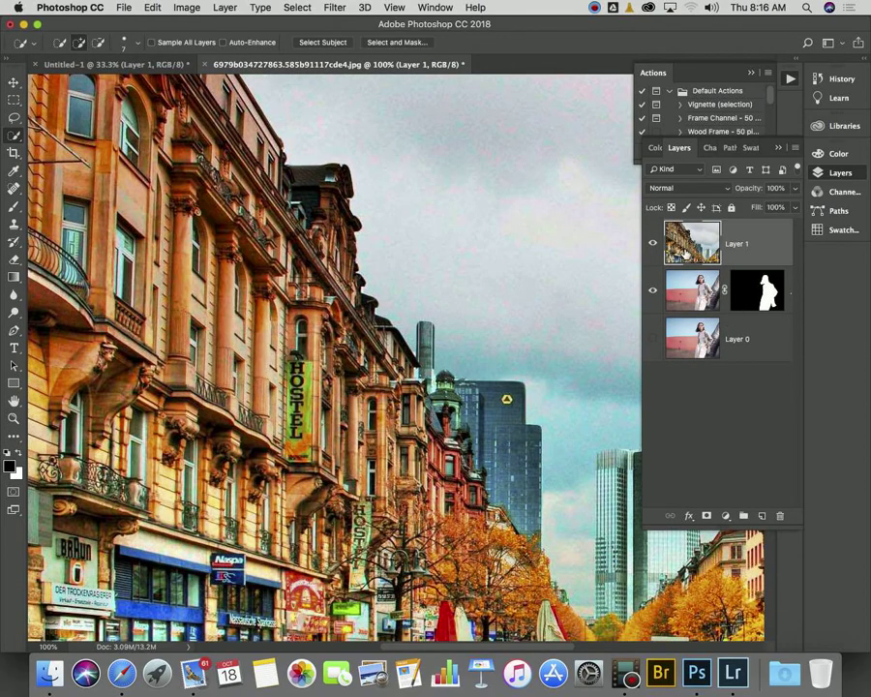
left_click_drag(737, 244, 736, 310)
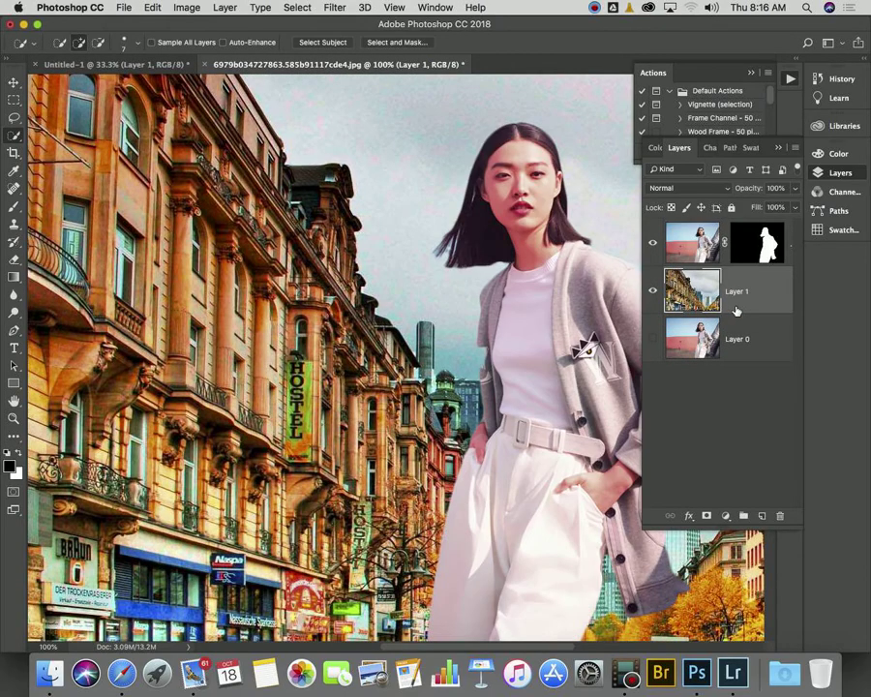
Free Transform the street photo so it fills the entire canvas
key("super+minus")
key("super+minus")
key("super+minus")
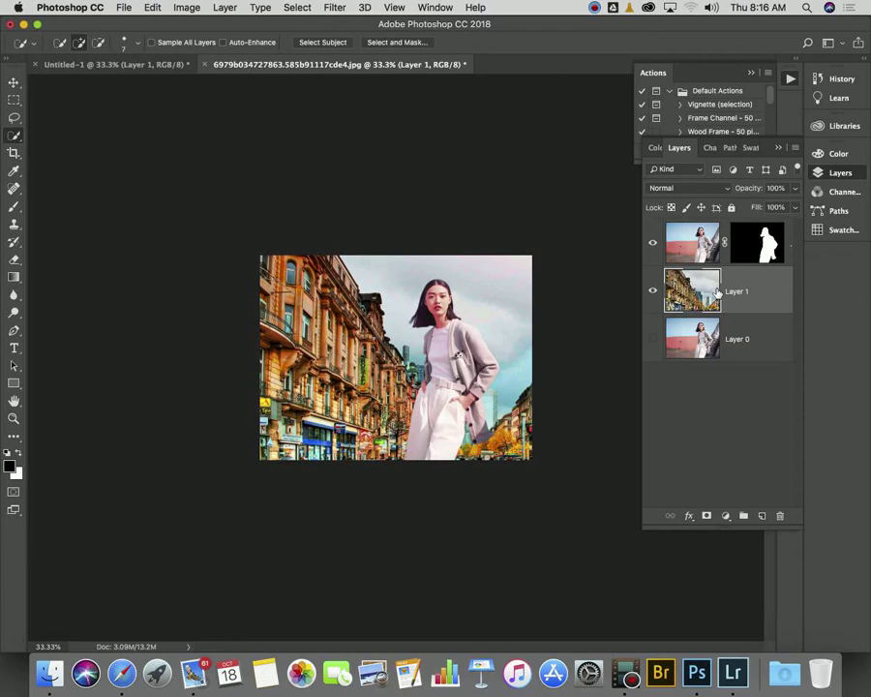
key("super+plus")
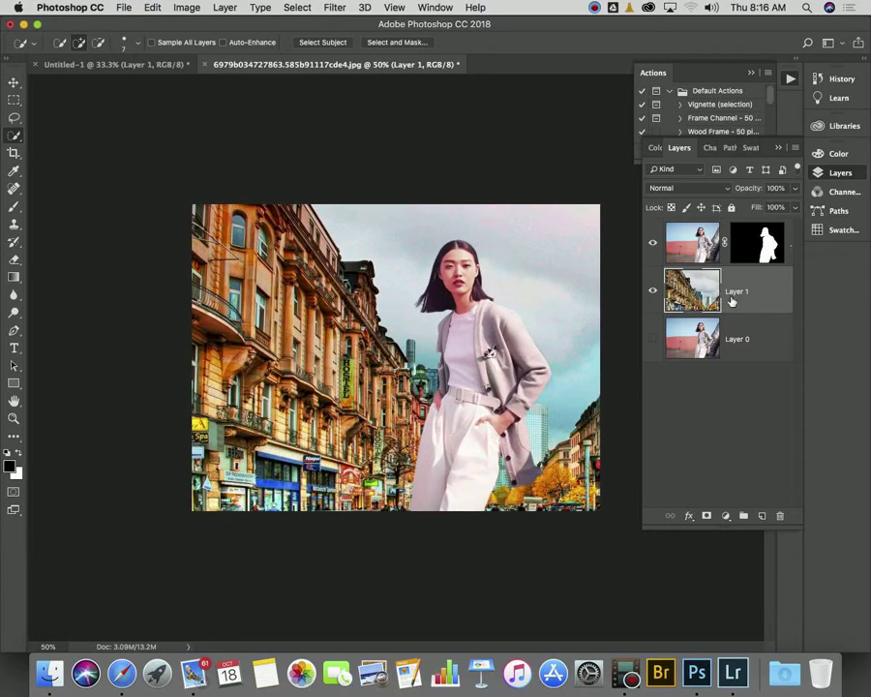
key("super+t")
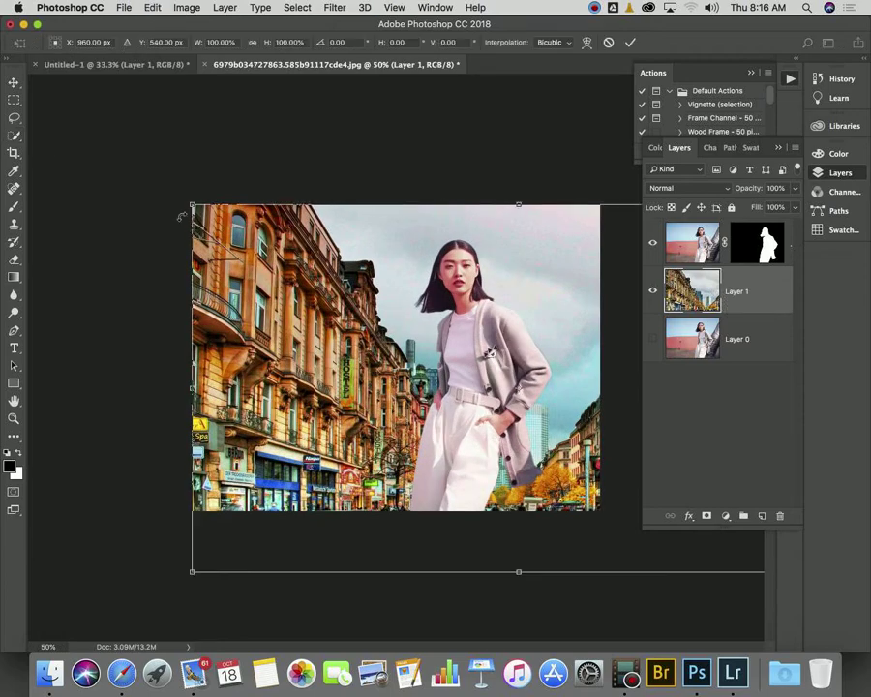
mouse_move(191, 206)
left_mouse_down()
mouse_move(397, 289)
mouse_move(282, 236)
left_mouse_up()
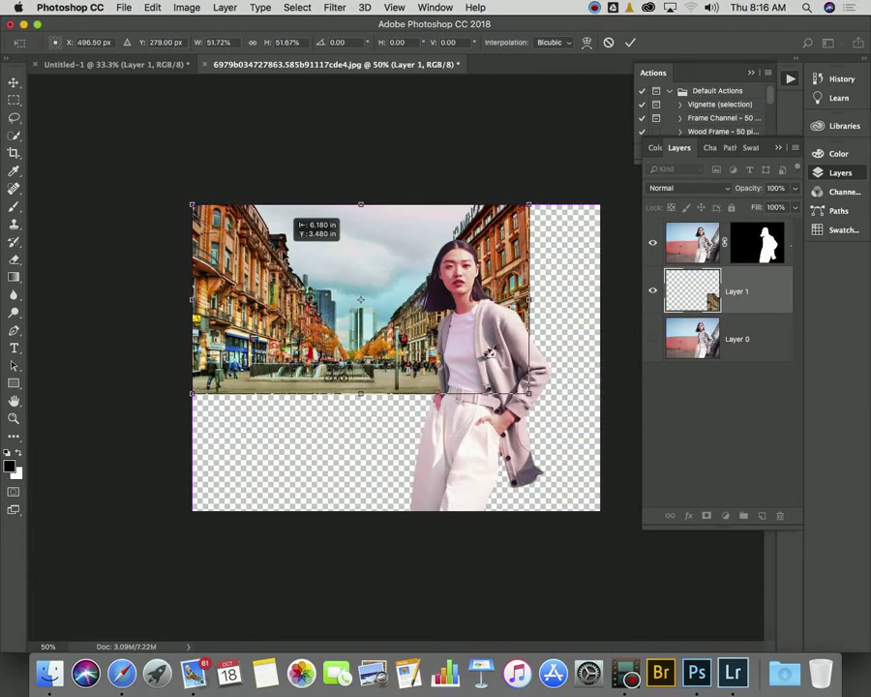
left_click_drag(527, 391, 637, 515)
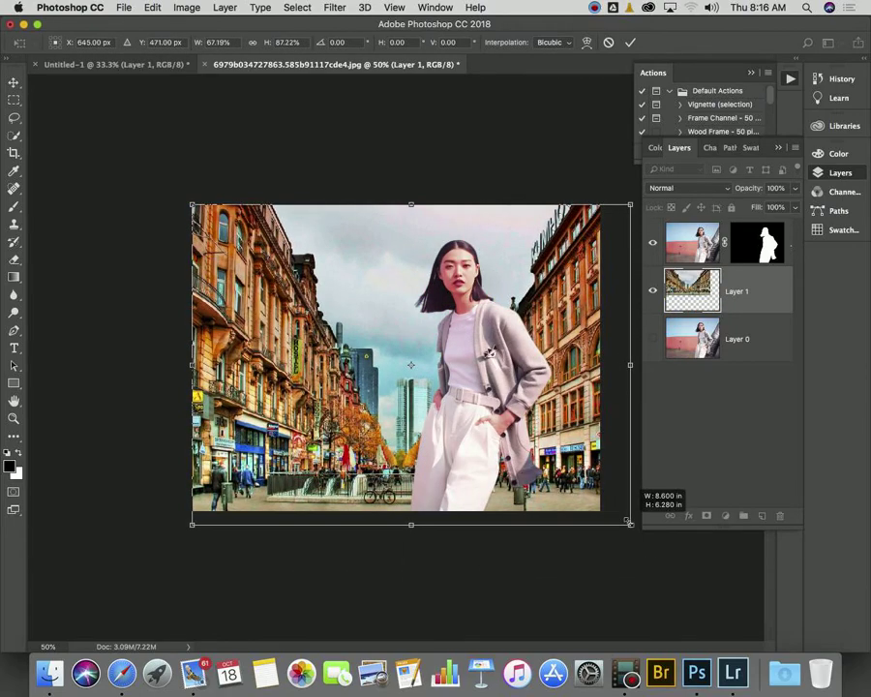
key("Return")
key("w")
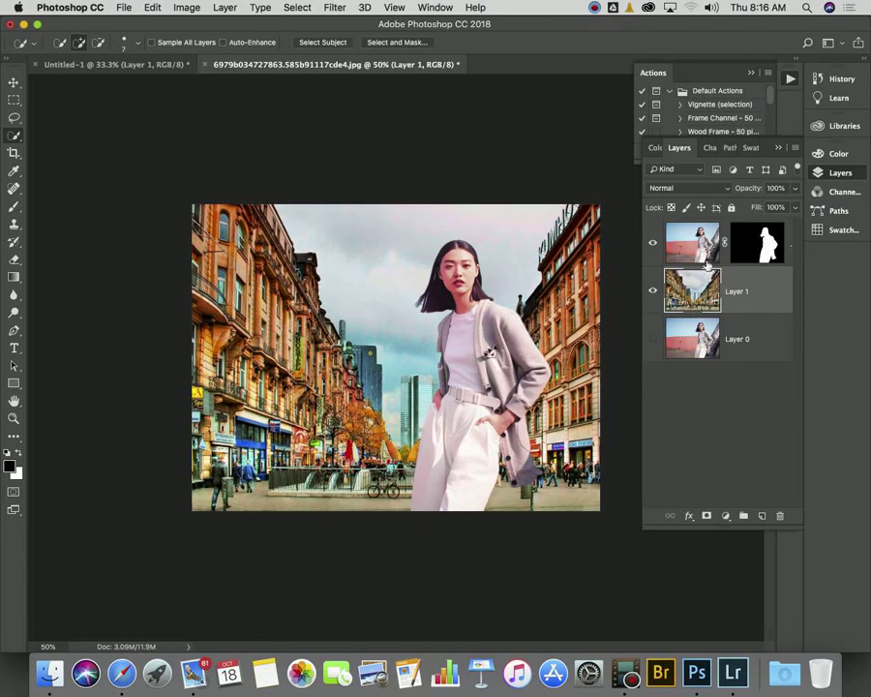
key("alt+bracketright")
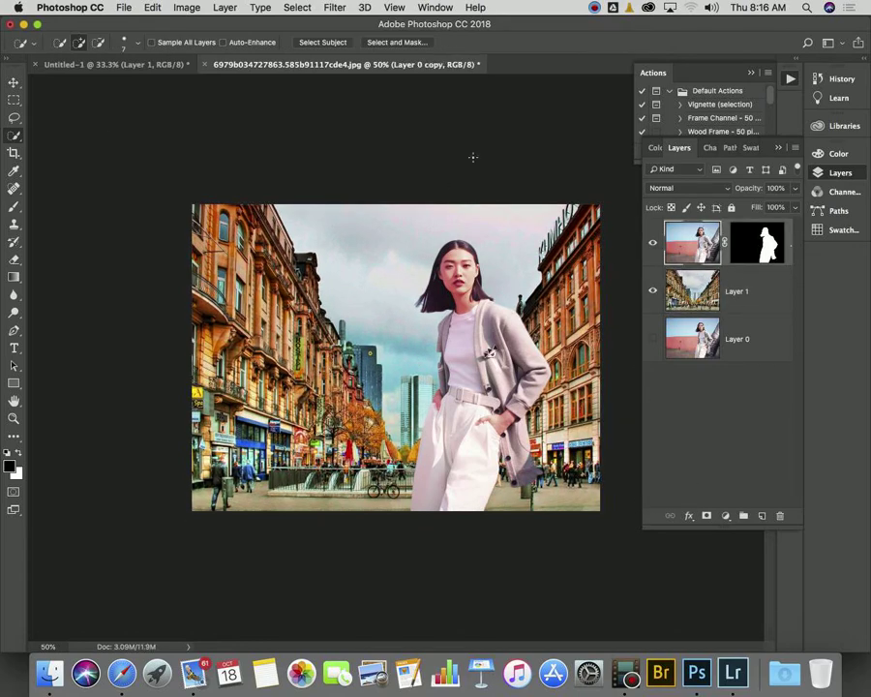
left_click(13, 82)
mouse_move(450, 290)
left_mouse_down()
mouse_move(261, 296)
mouse_move(516, 320)
mouse_move(521, 328)
left_mouse_up()
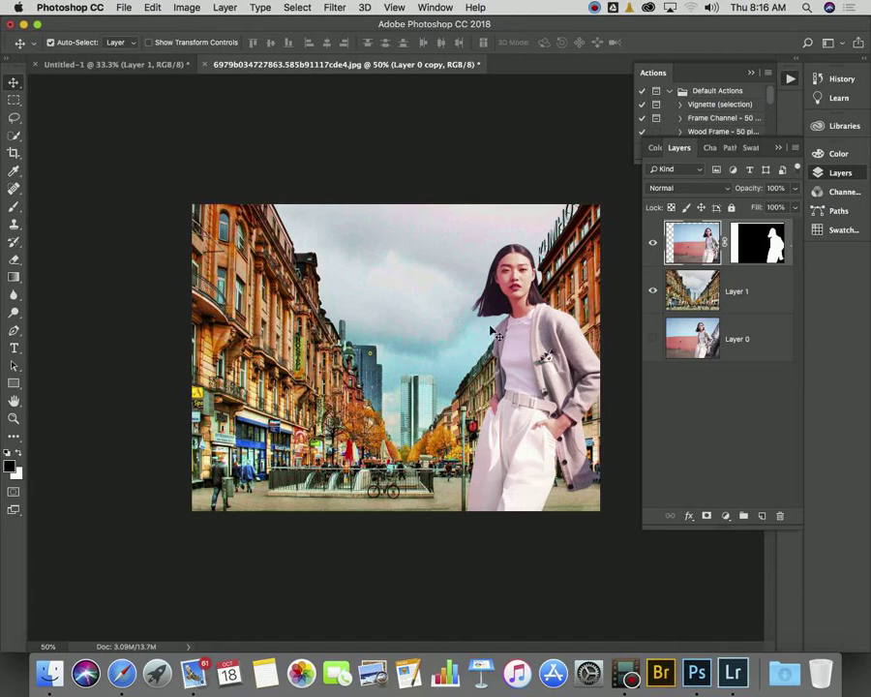
key("ctrl+t")
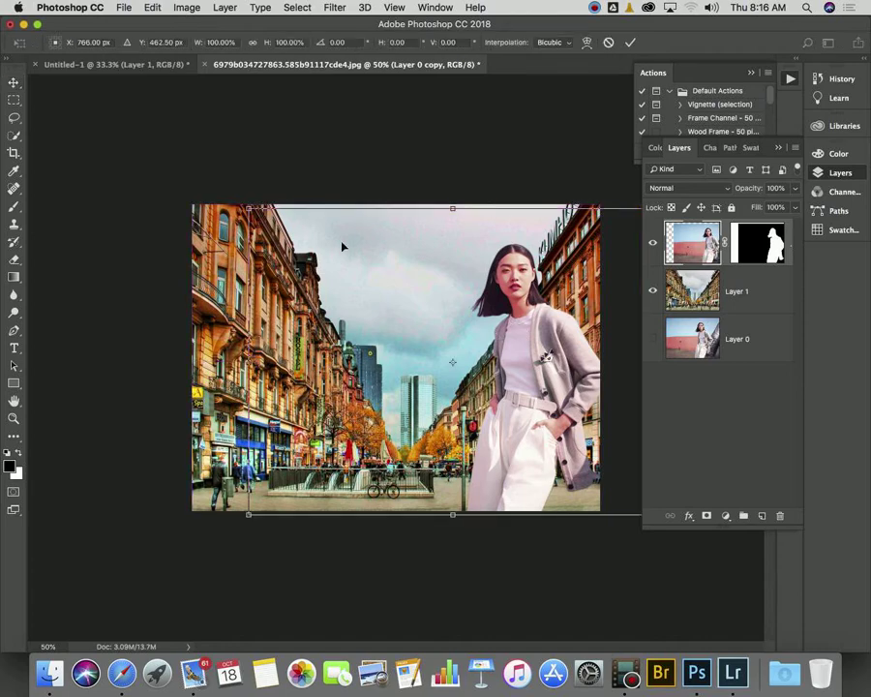
left_click_drag(249, 202, 396, 321)
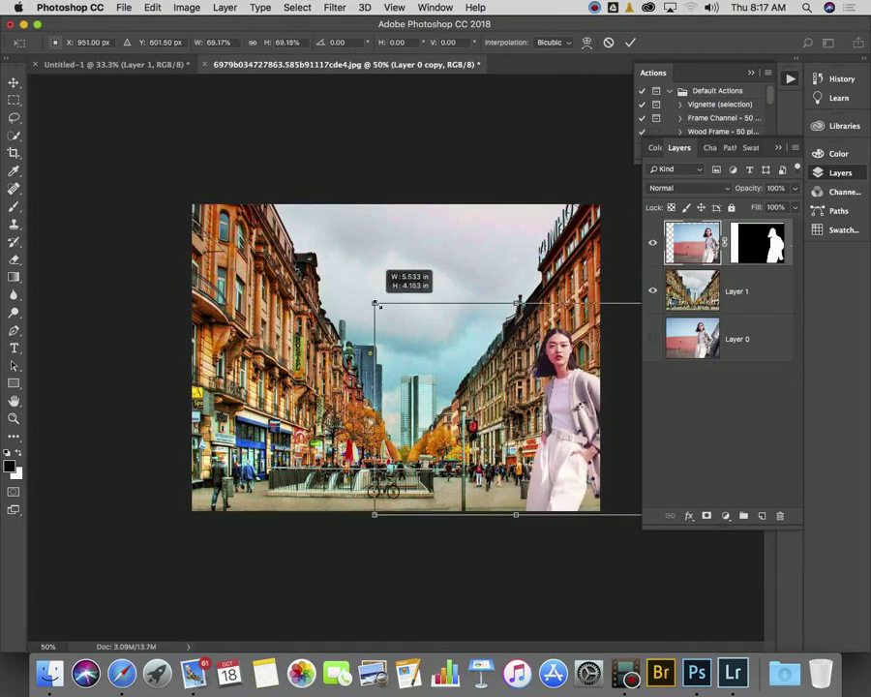
left_click_drag(604, 470, 577, 468)
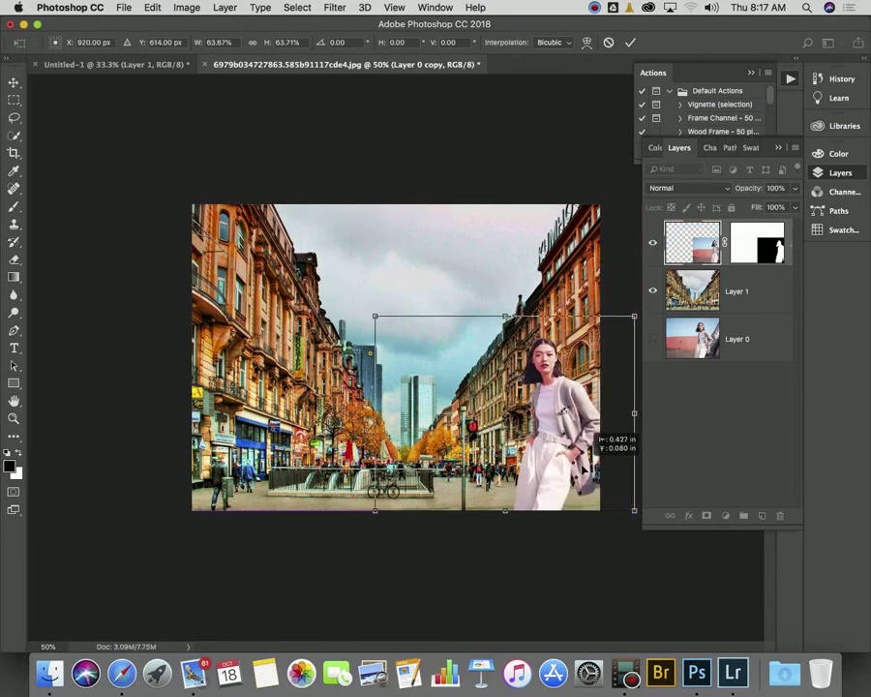
left_click_drag(367, 314, 391, 333)
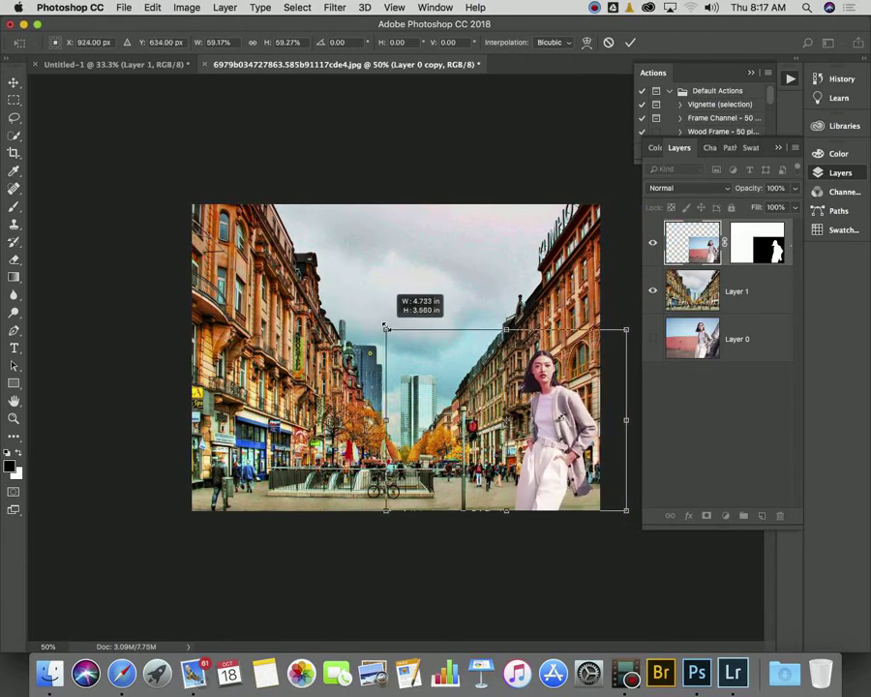
key("Return")
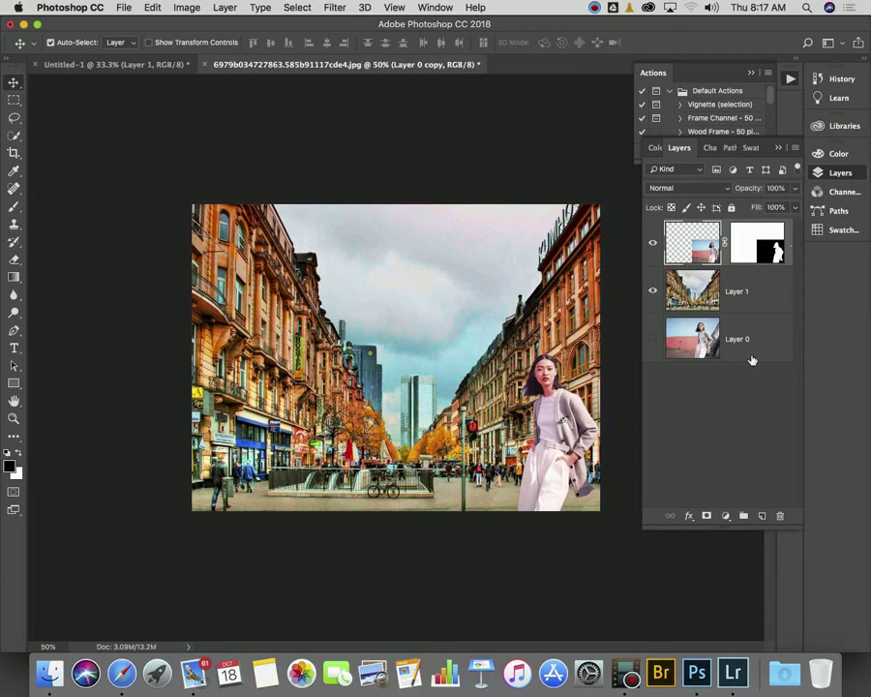
Apply a Gaussian Blur of about 1.2 pixels radius to the Layer 1 street background
left_click(751, 296)
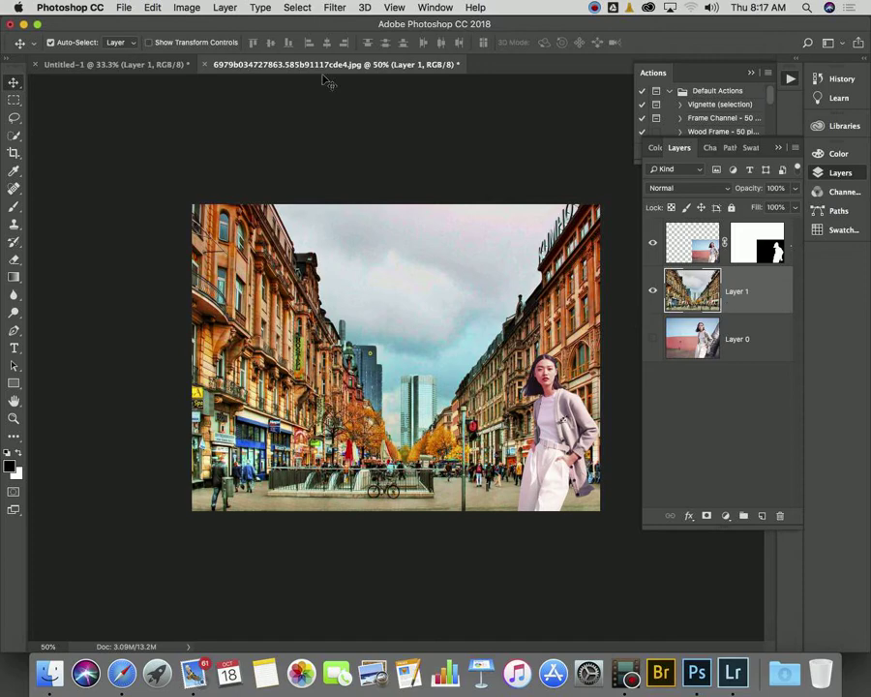
left_click(333, 8)
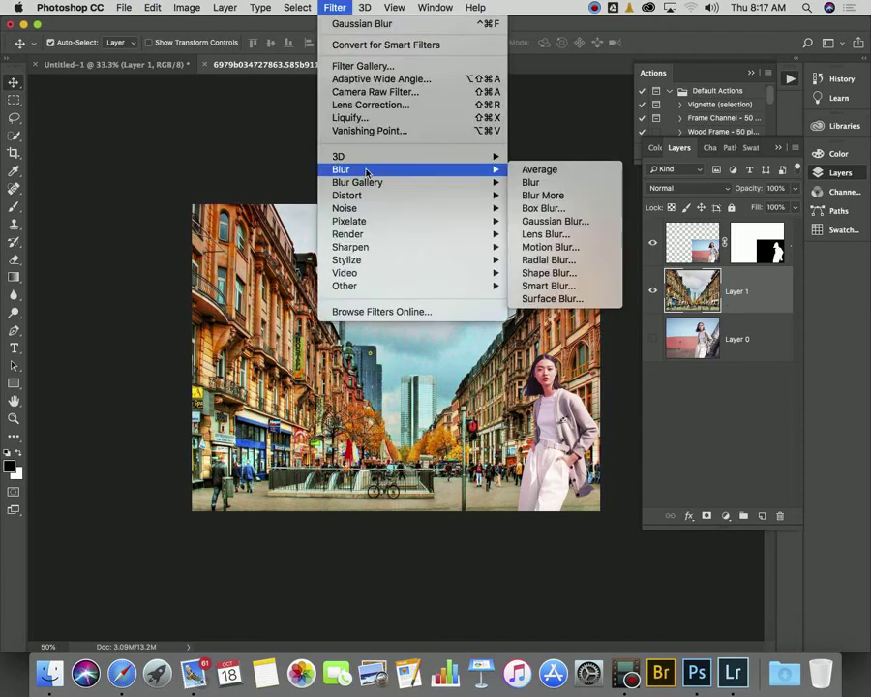
mouse_move(340, 170)
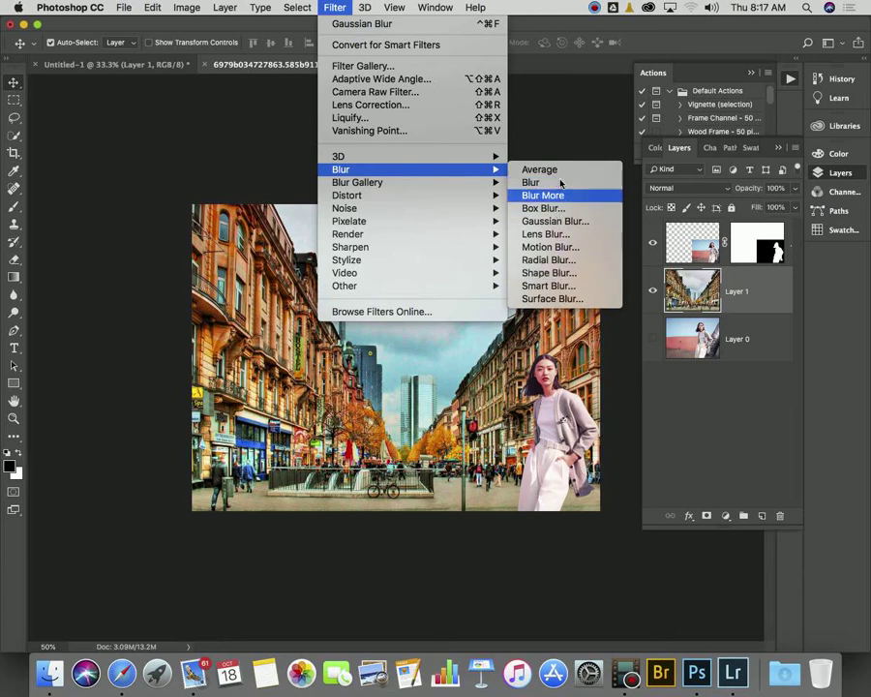
left_click(566, 222)
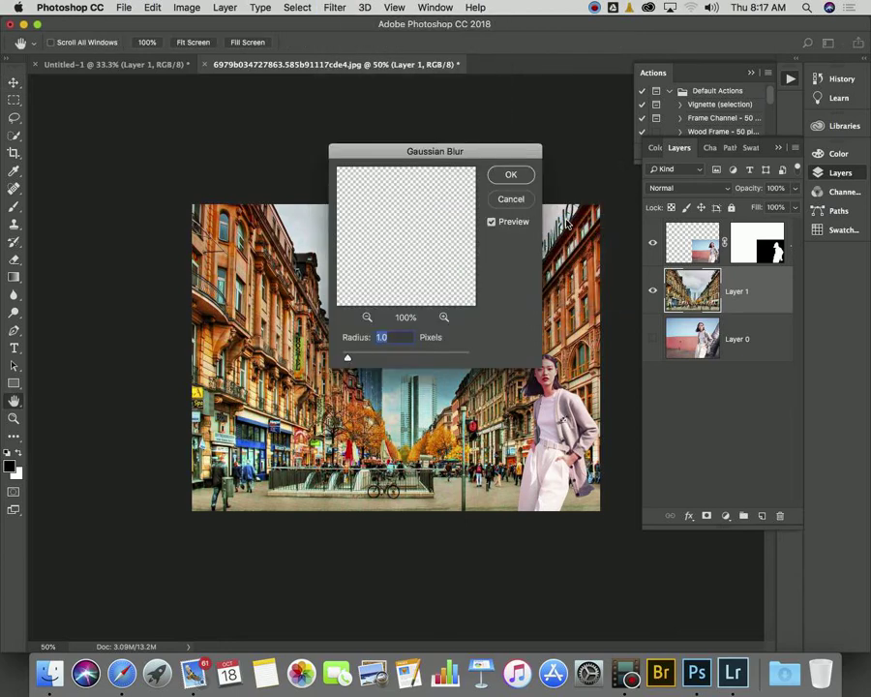
left_click_drag(474, 147, 670, 126)
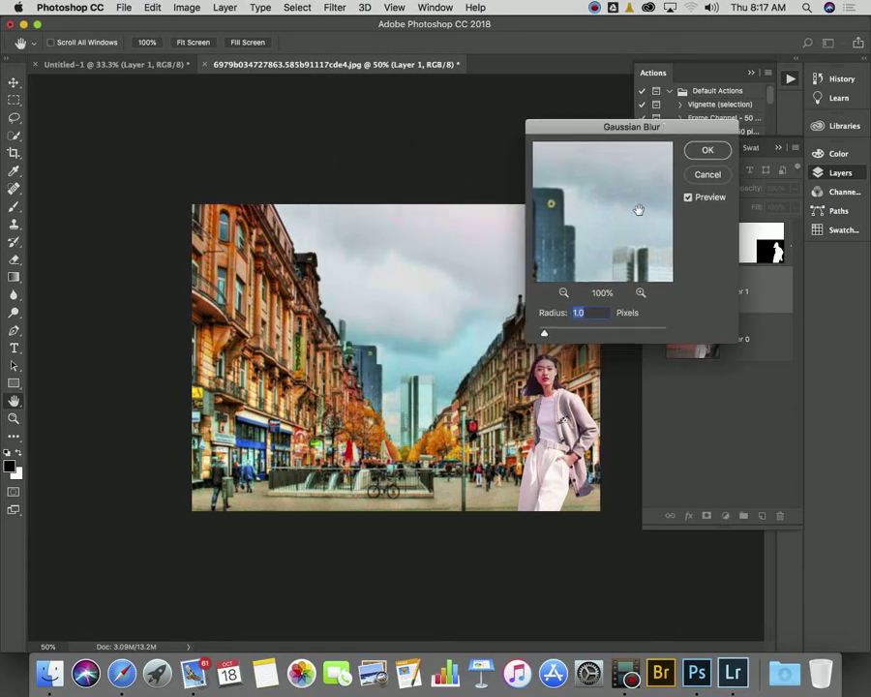
left_click_drag(544, 334, 613, 338)
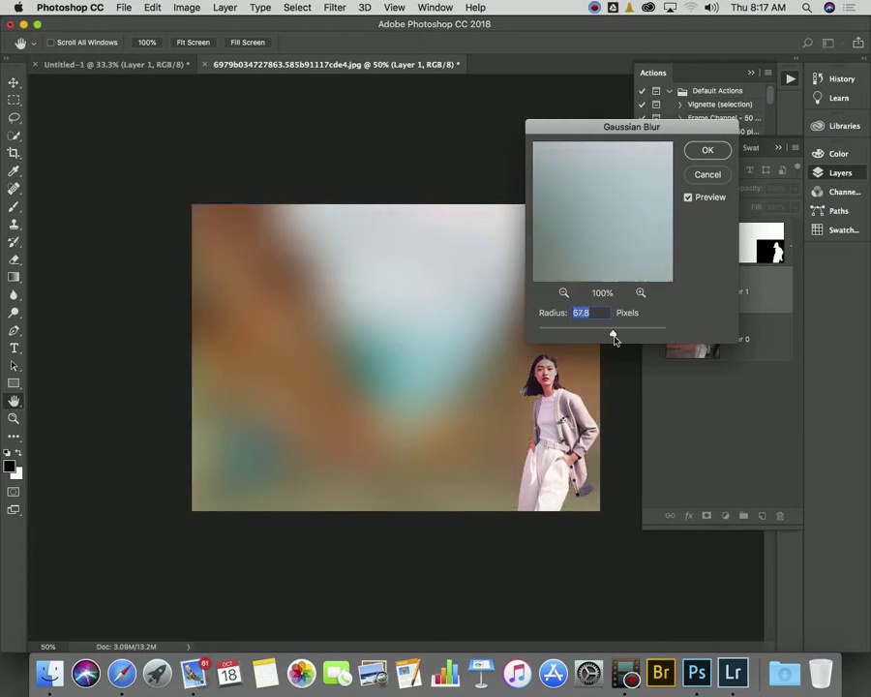
left_click(542, 333)
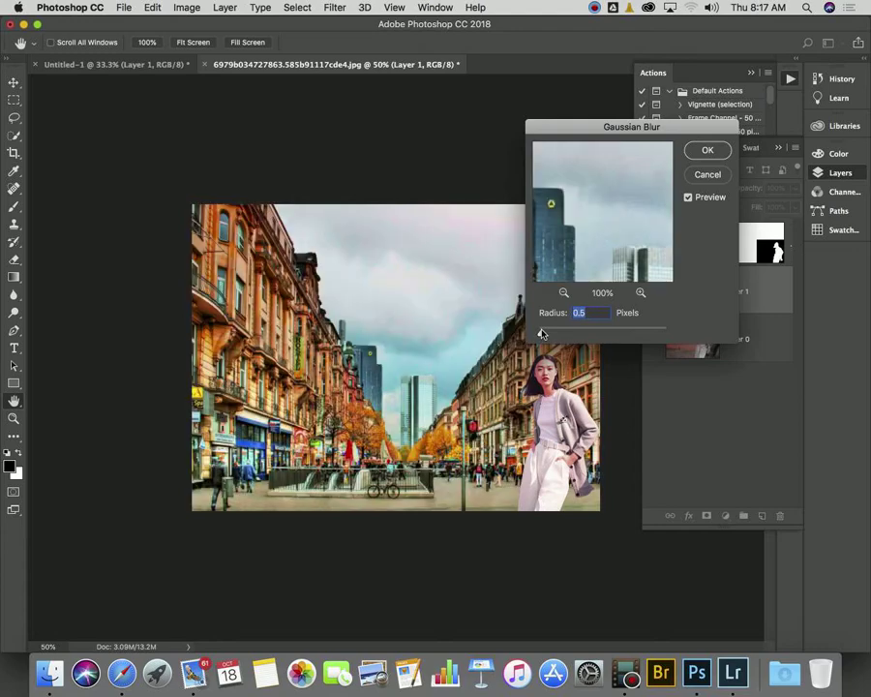
left_click_drag(542, 336, 544, 336)
left_click(707, 150)
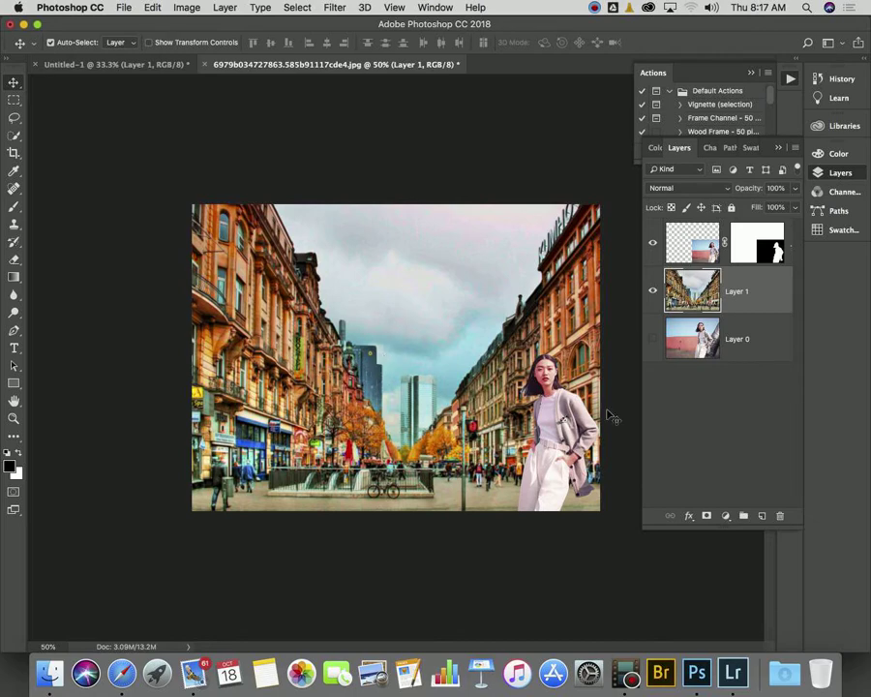
key("alt+]")
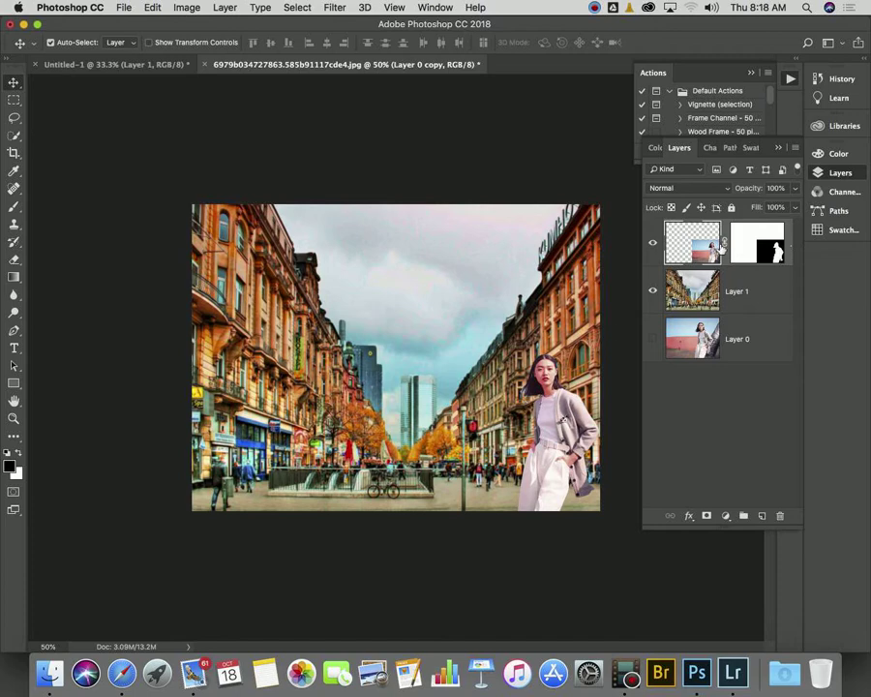
Add a Curves adjustment layer and pull the curve's midpoint down to darken the composite
left_click(726, 517)
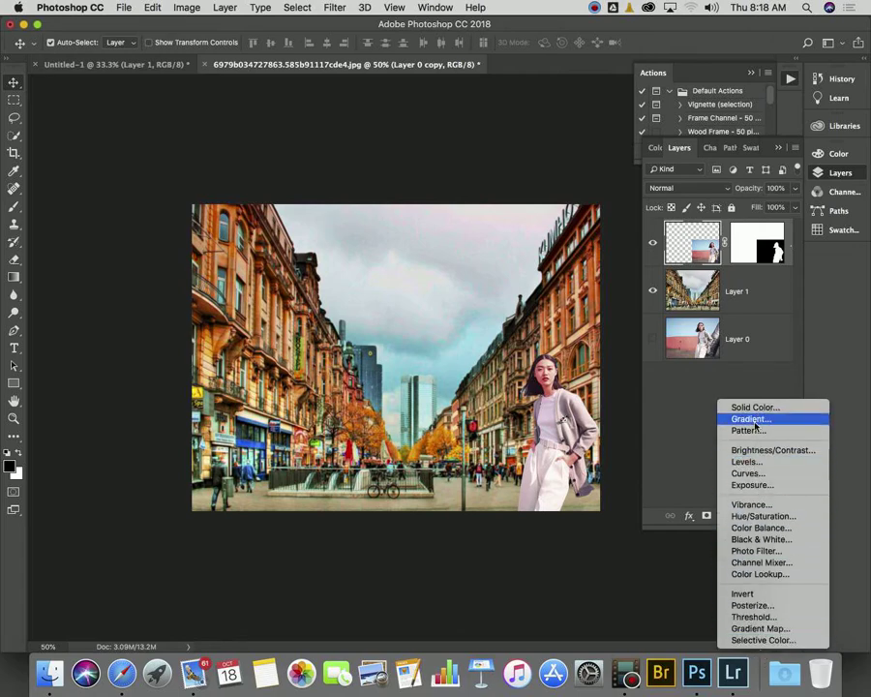
left_click(770, 474)
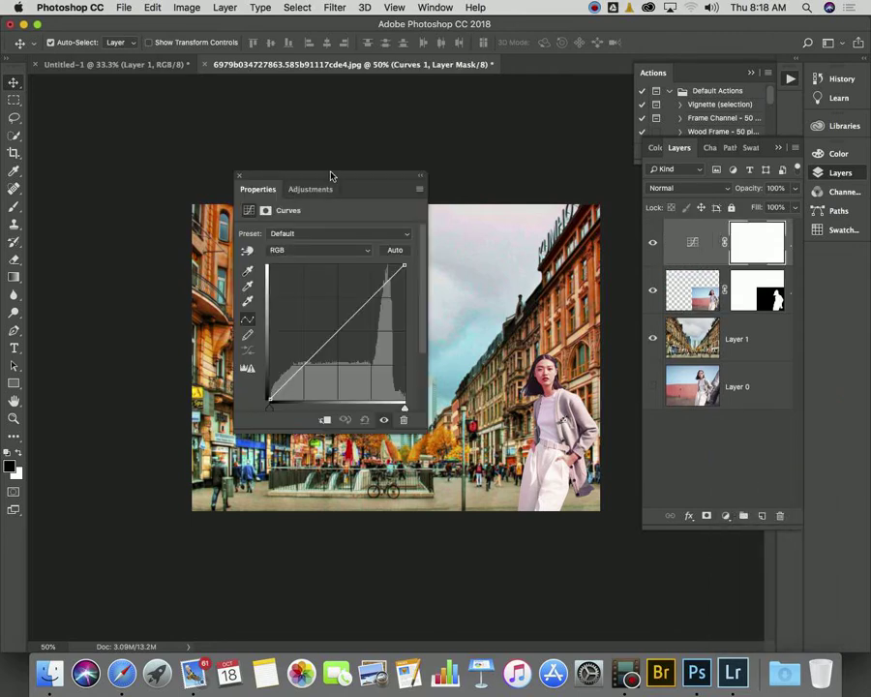
mouse_move(330, 175)
left_mouse_down()
mouse_move(166, 102)
mouse_move(120, 98)
left_mouse_up()
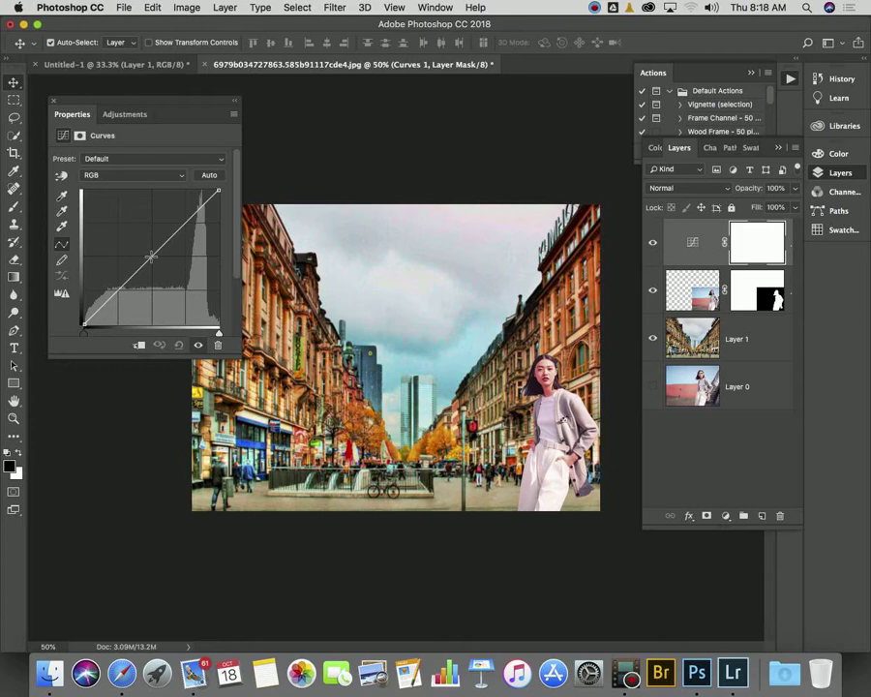
left_click(151, 256)
left_click_drag(151, 257, 171, 271)
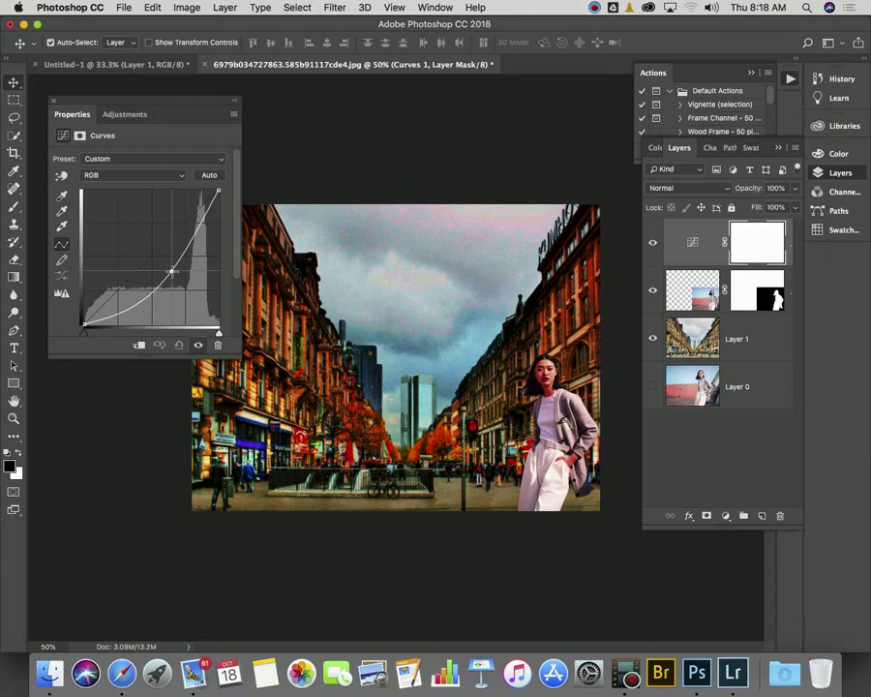
left_click_drag(171, 270, 173, 262)
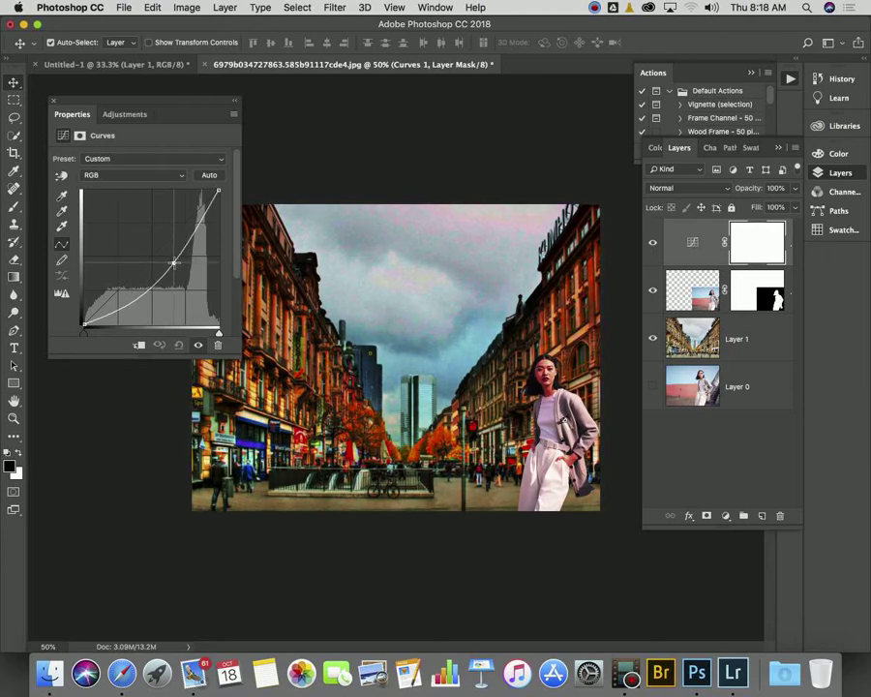
Toggle the Curves layer's visibility to compare before and after, leaving it on
left_click(696, 253)
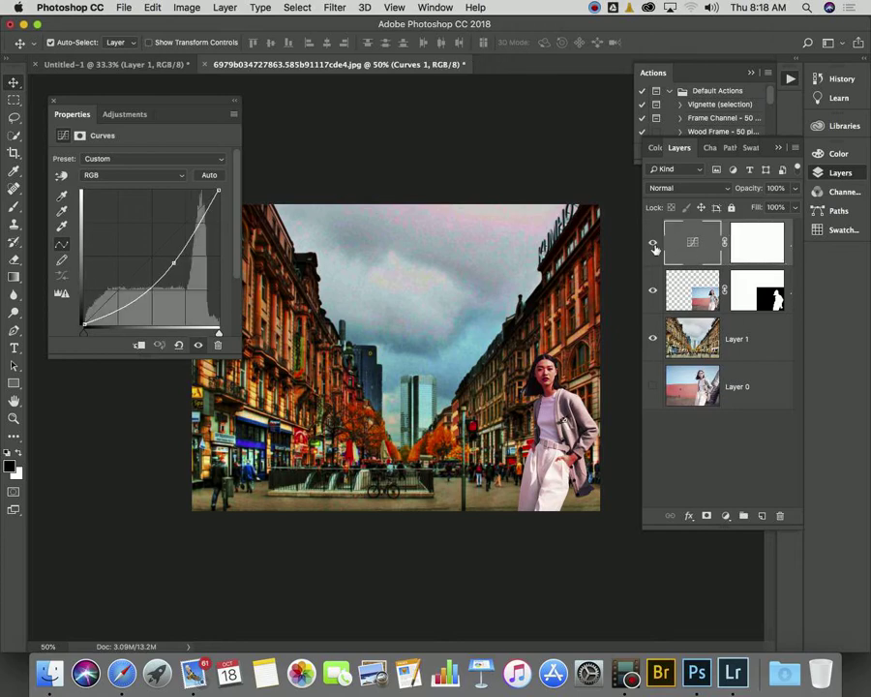
left_click(654, 249)
left_click(654, 249)
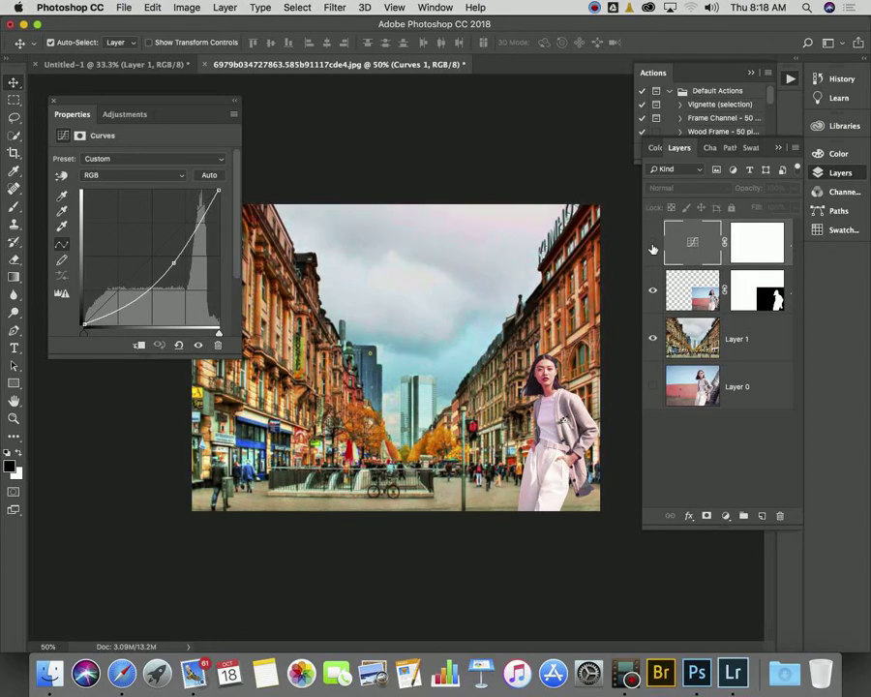
left_click(654, 248)
left_click(653, 242)
left_click(747, 247)
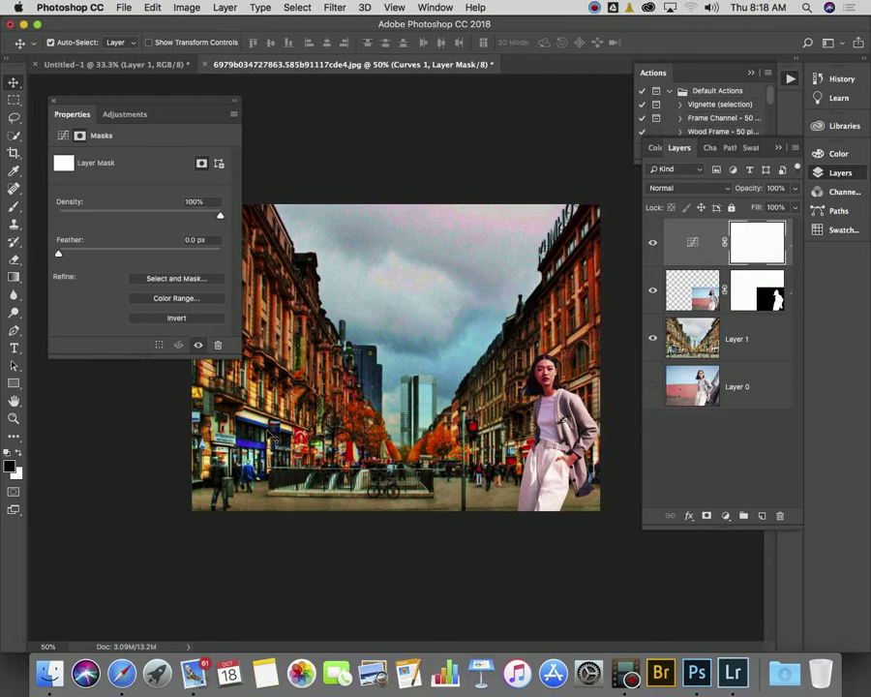
left_click(14, 207)
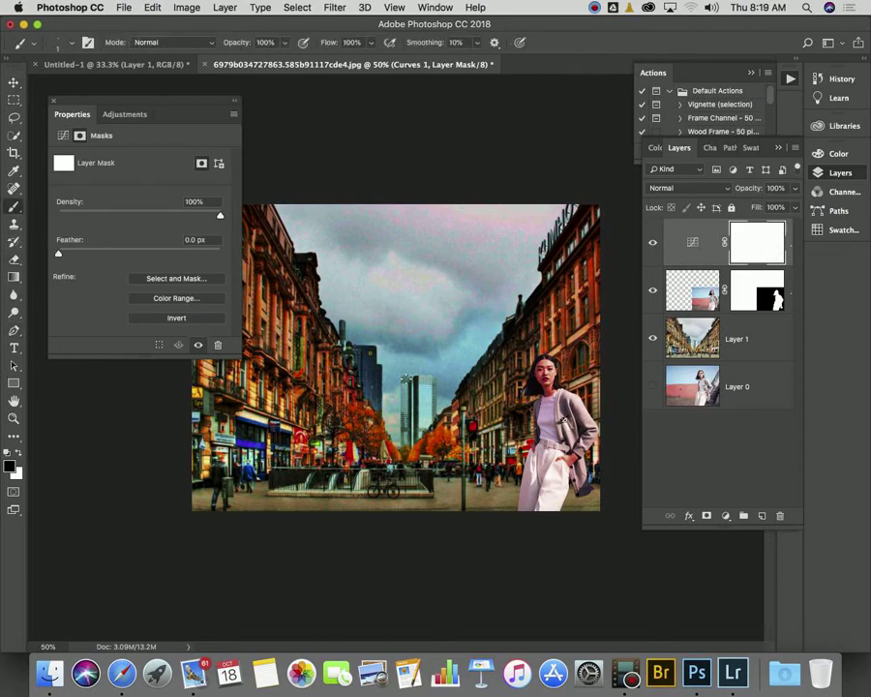
key("bracketright")
key("bracketright")
key("bracketright")
key("bracketright")
key("bracketright")
key("bracketright")
key("bracketright")
key("bracketright")
key("bracketright")
key("bracketright")
key("bracketright")
key("bracketright")
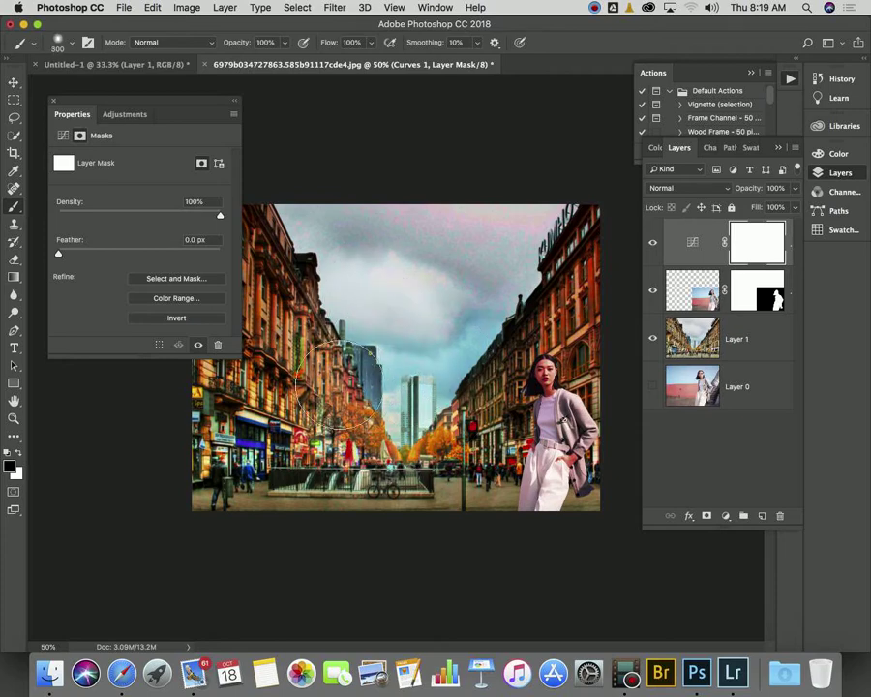
left_click_drag(462, 319, 437, 311)
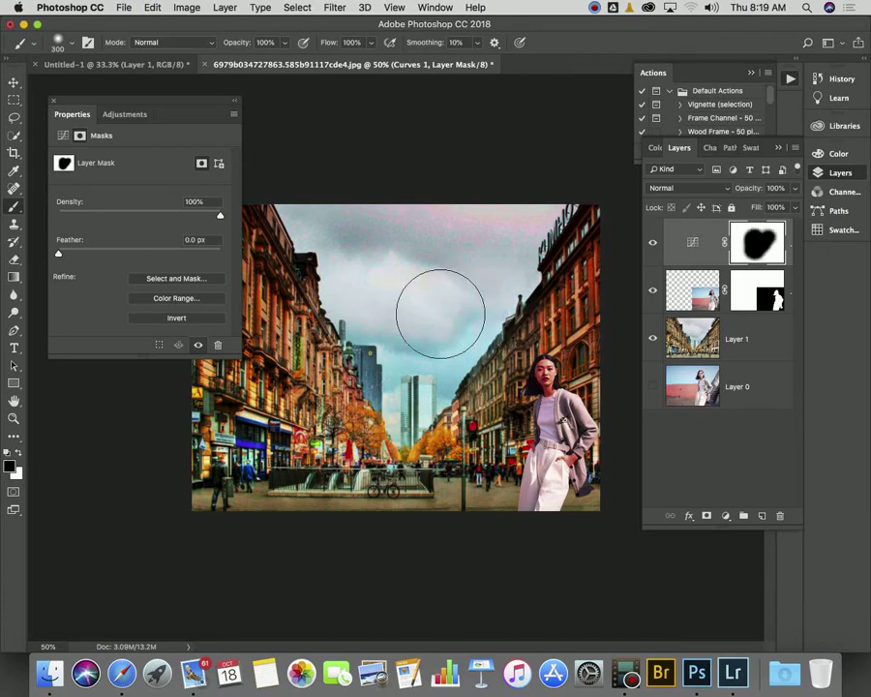
key("ctrl+z")
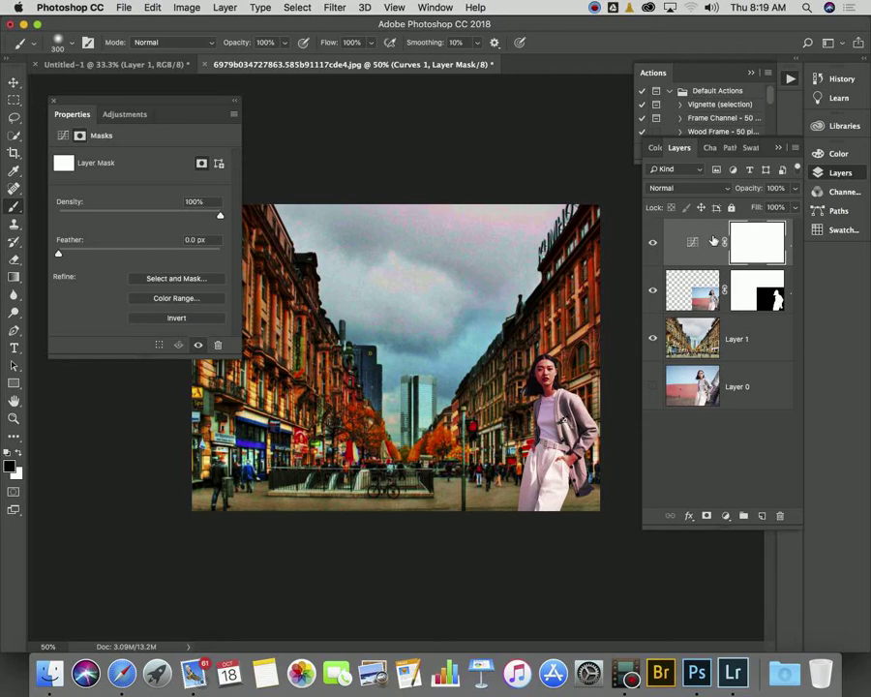
left_click(713, 240)
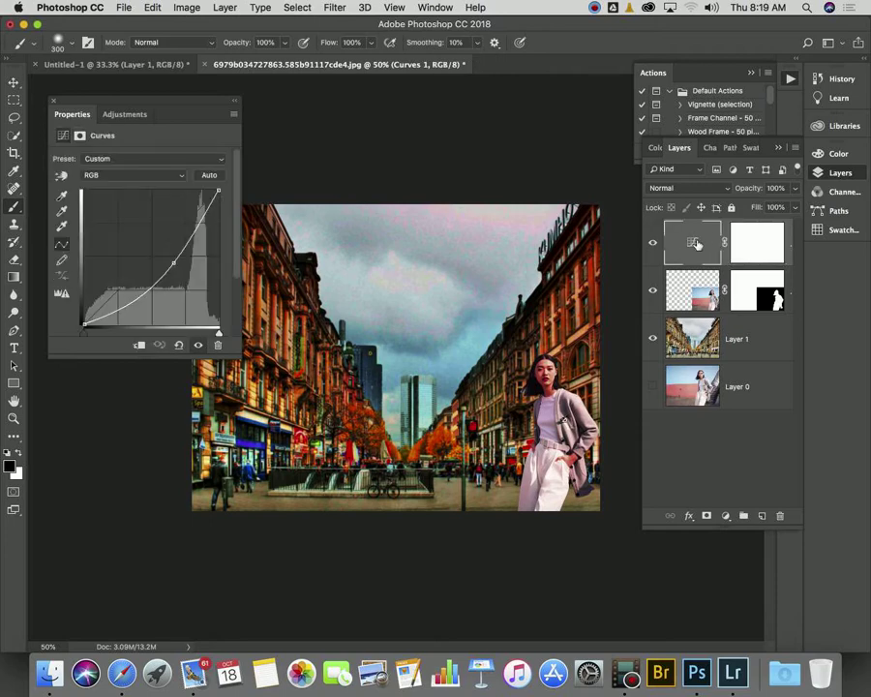
Clip the Curves adjustment to the woman's layer with Create Clipping Mask
right_click(790, 251)
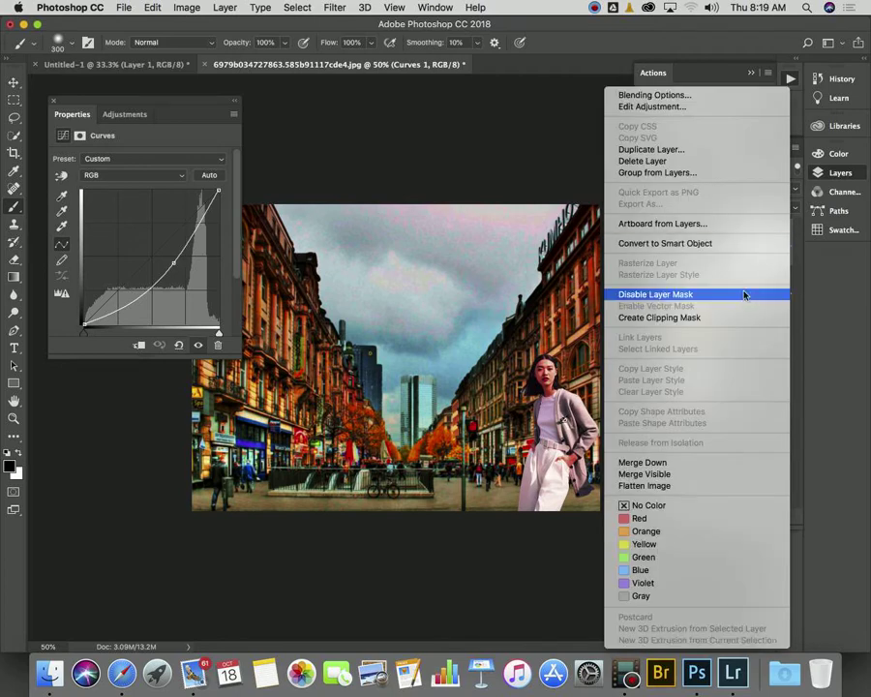
left_click(724, 317)
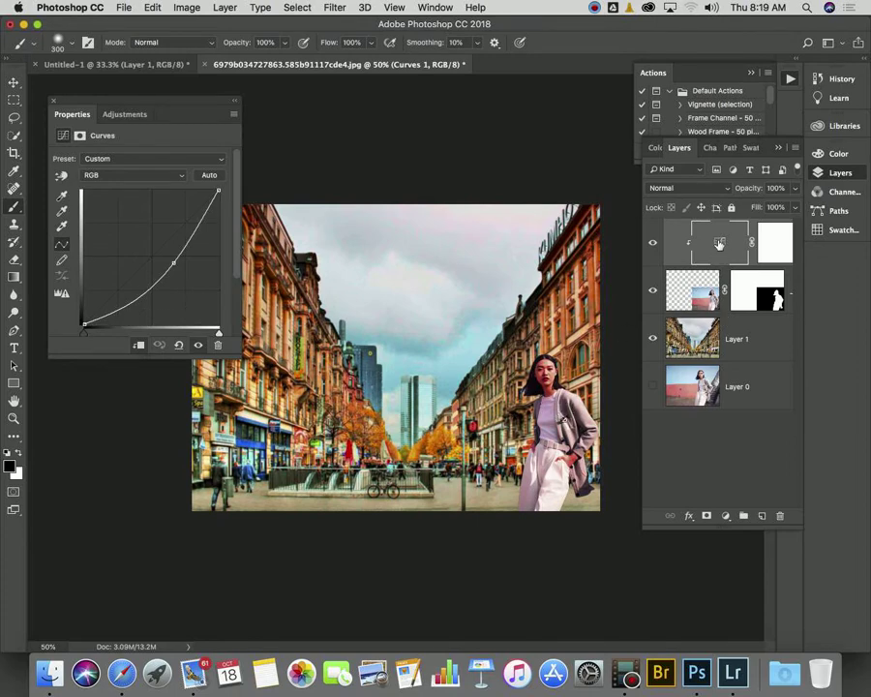
left_click(55, 101)
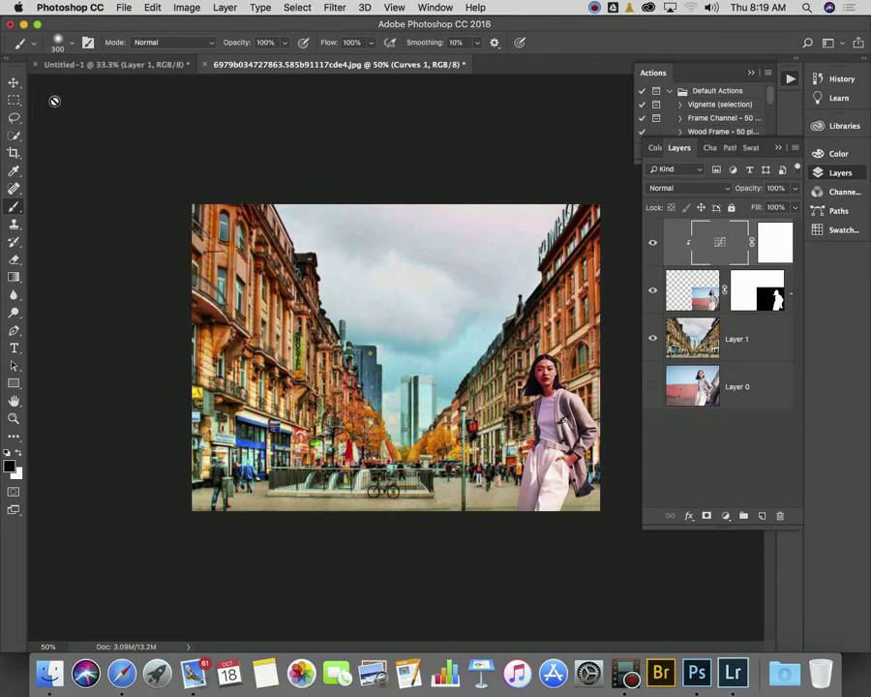
double_click(719, 242)
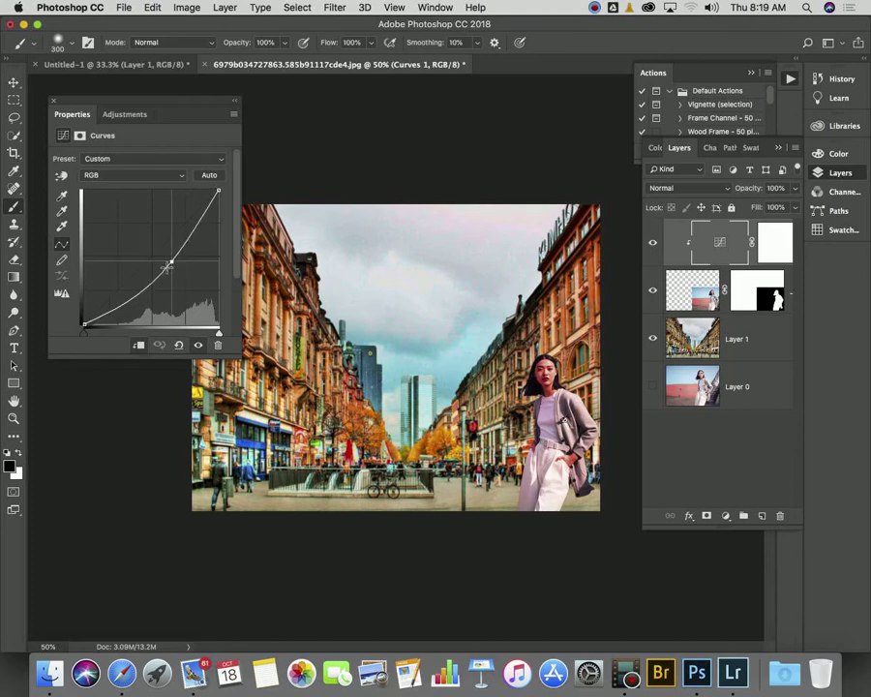
left_click(53, 102)
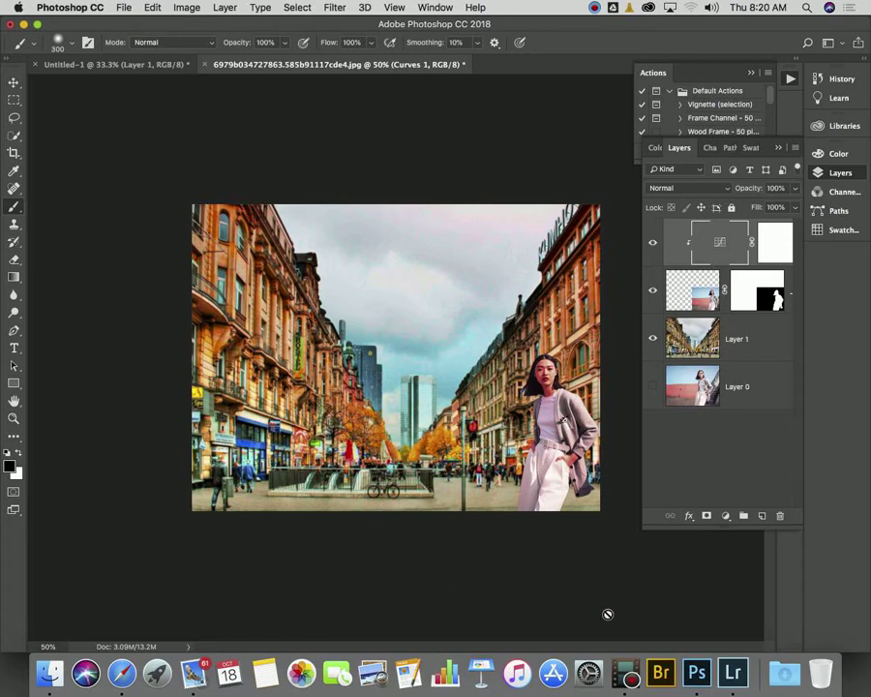
Bring the Screen Recorder application to the front from the Dock
left_click(626, 674)
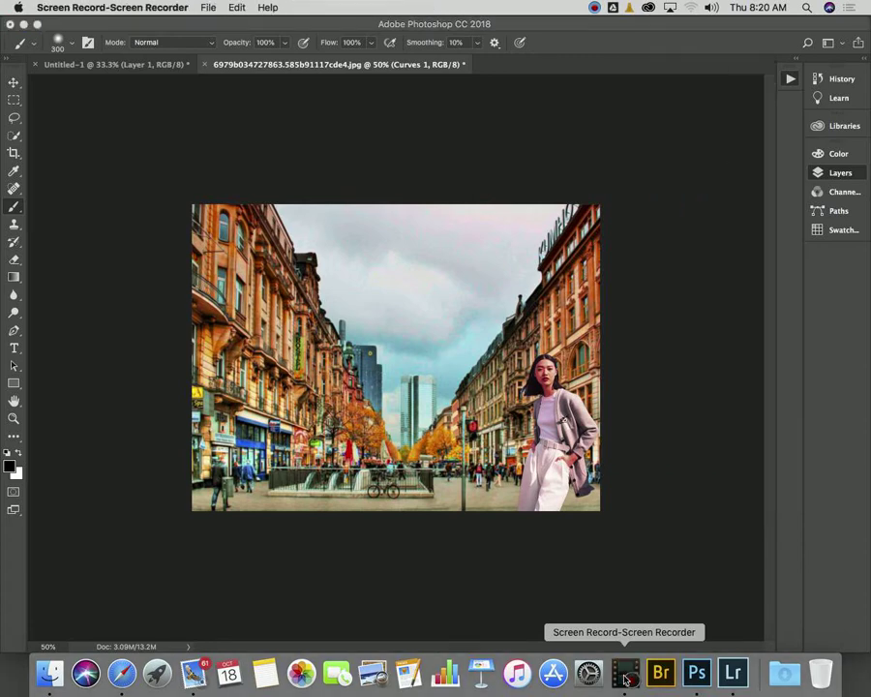